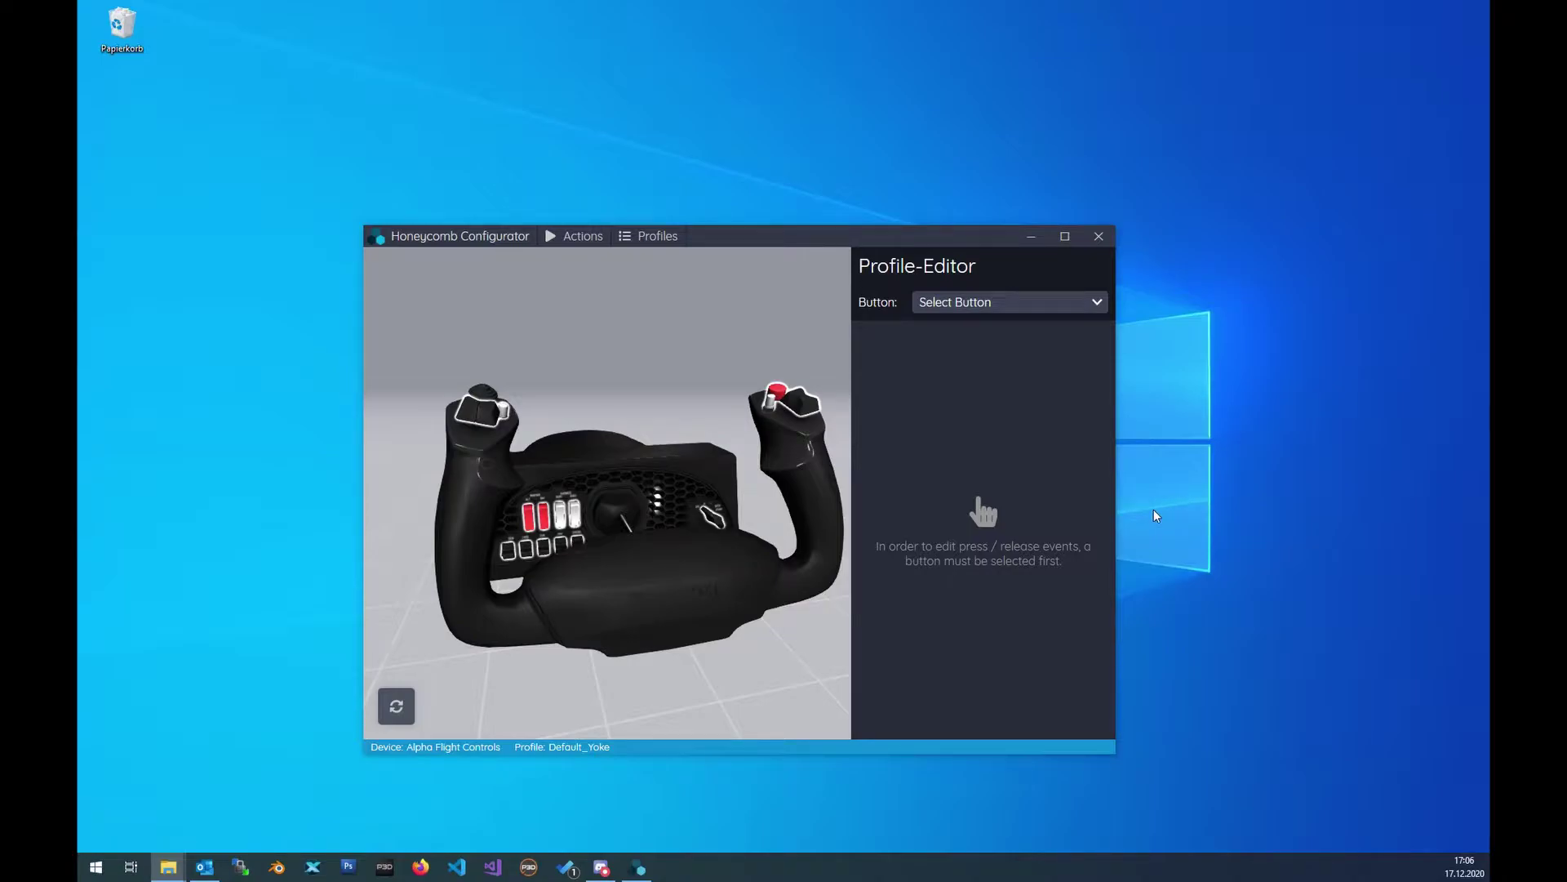
- Open the Aerosoft Honeycomb Profiles download page using the Download Profiles action
click(567, 247)
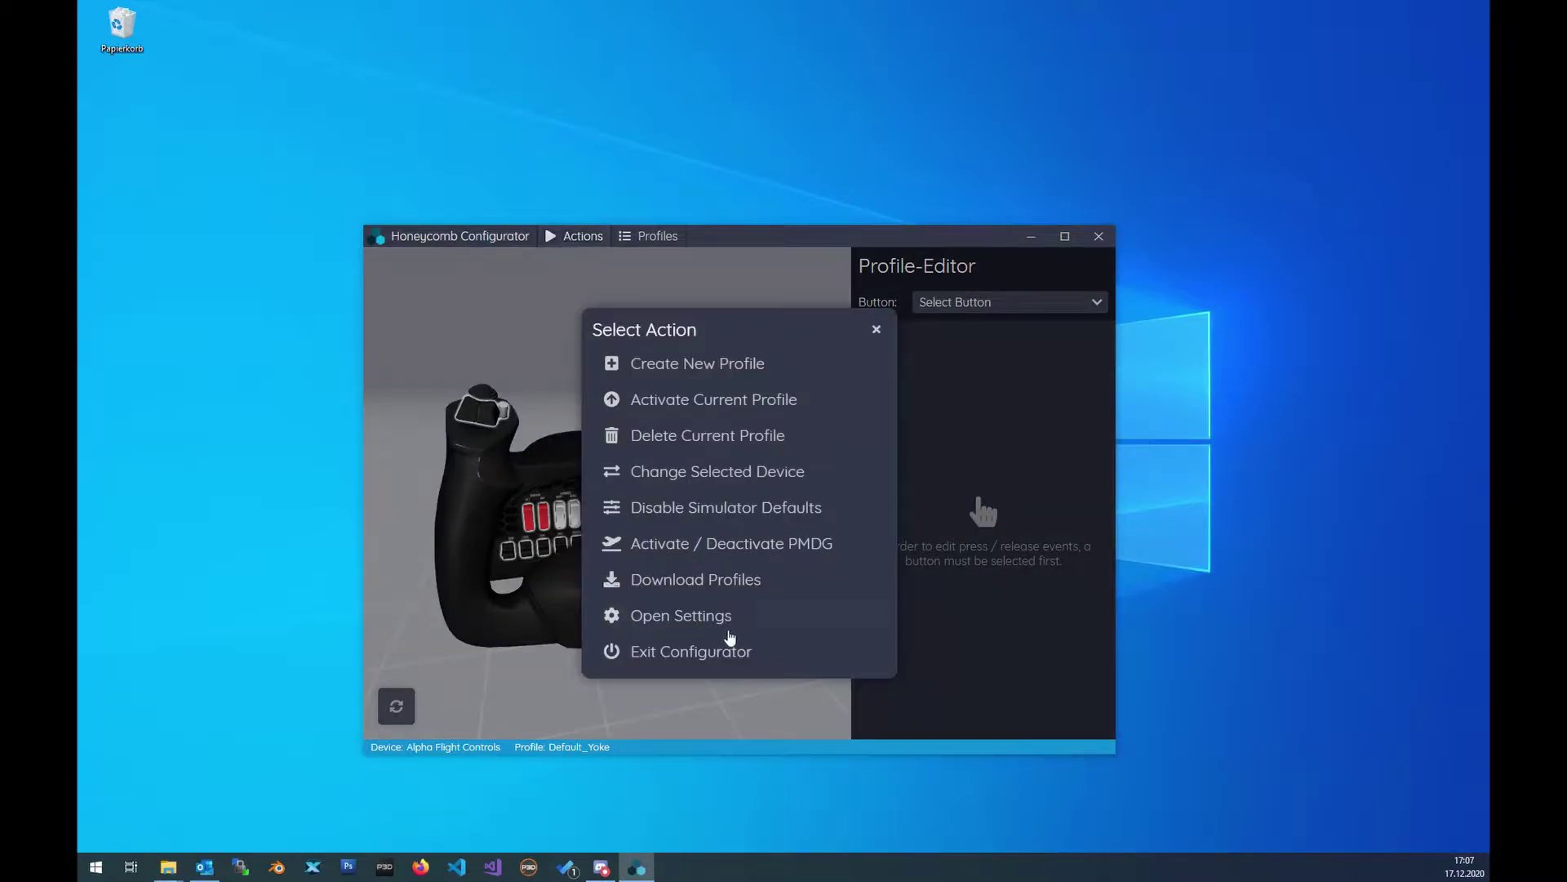
click(717, 582)
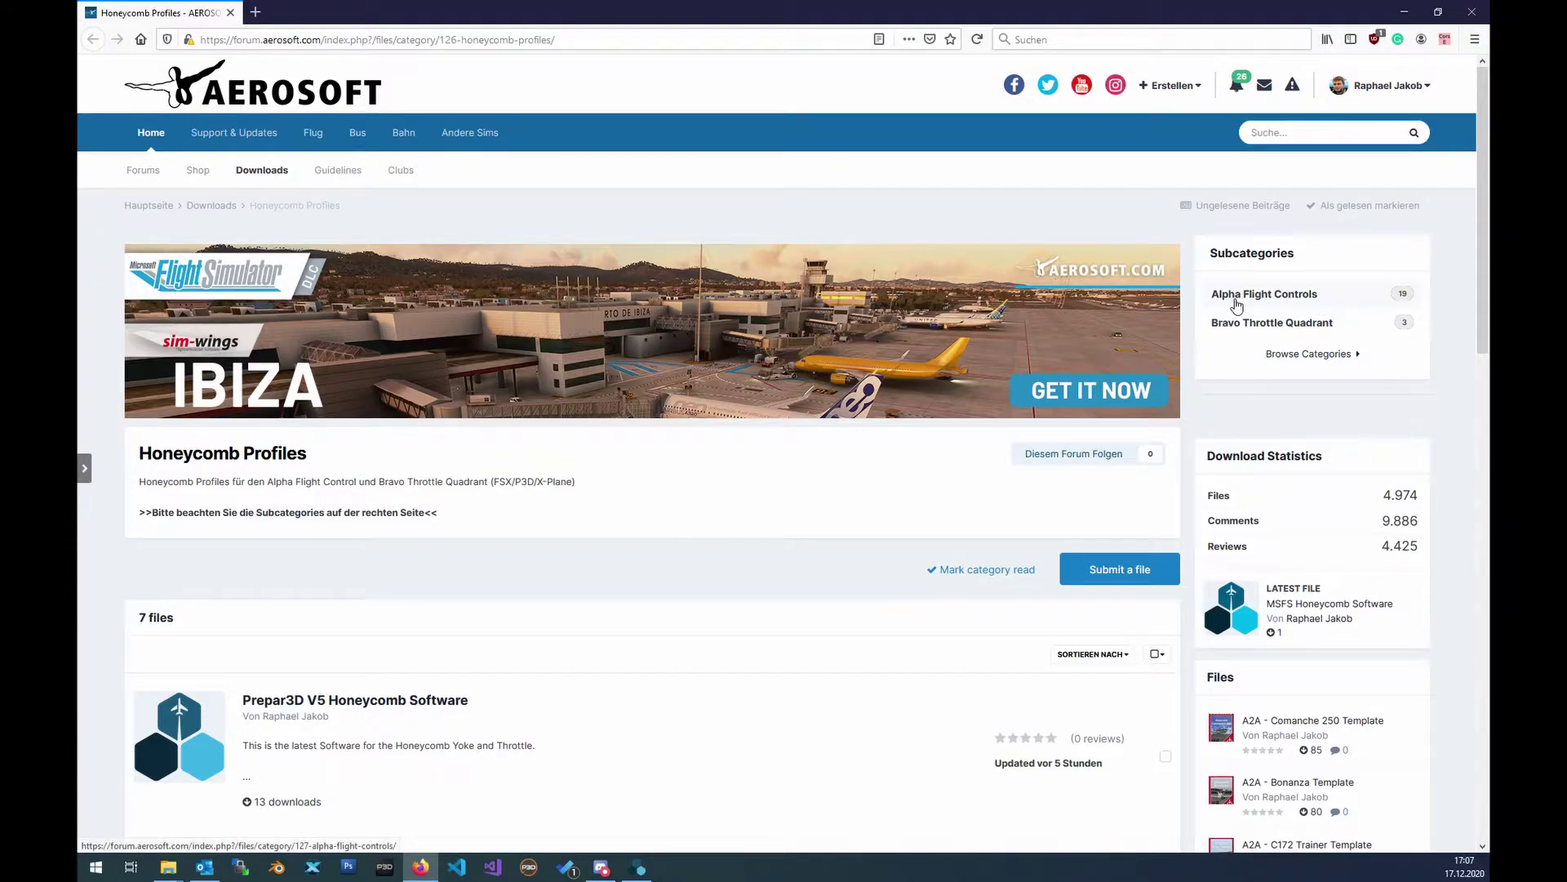
- Open the Alpha Flight Controls category and scroll to the Majestic Dash 8 Q400 Template
click(1292, 301)
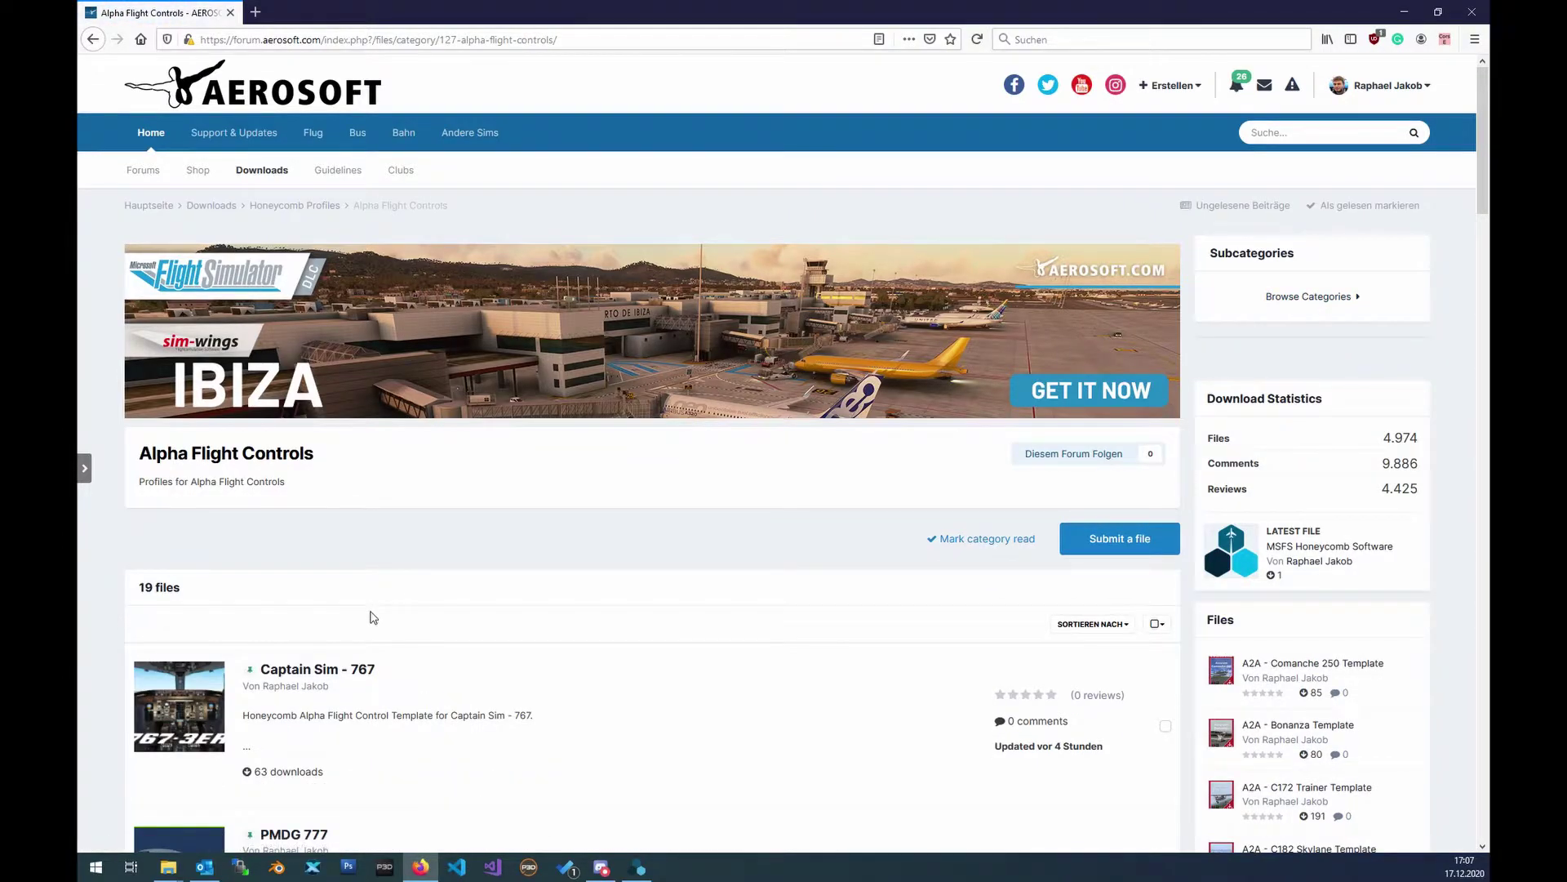
scroll(373, 617, down, 1)
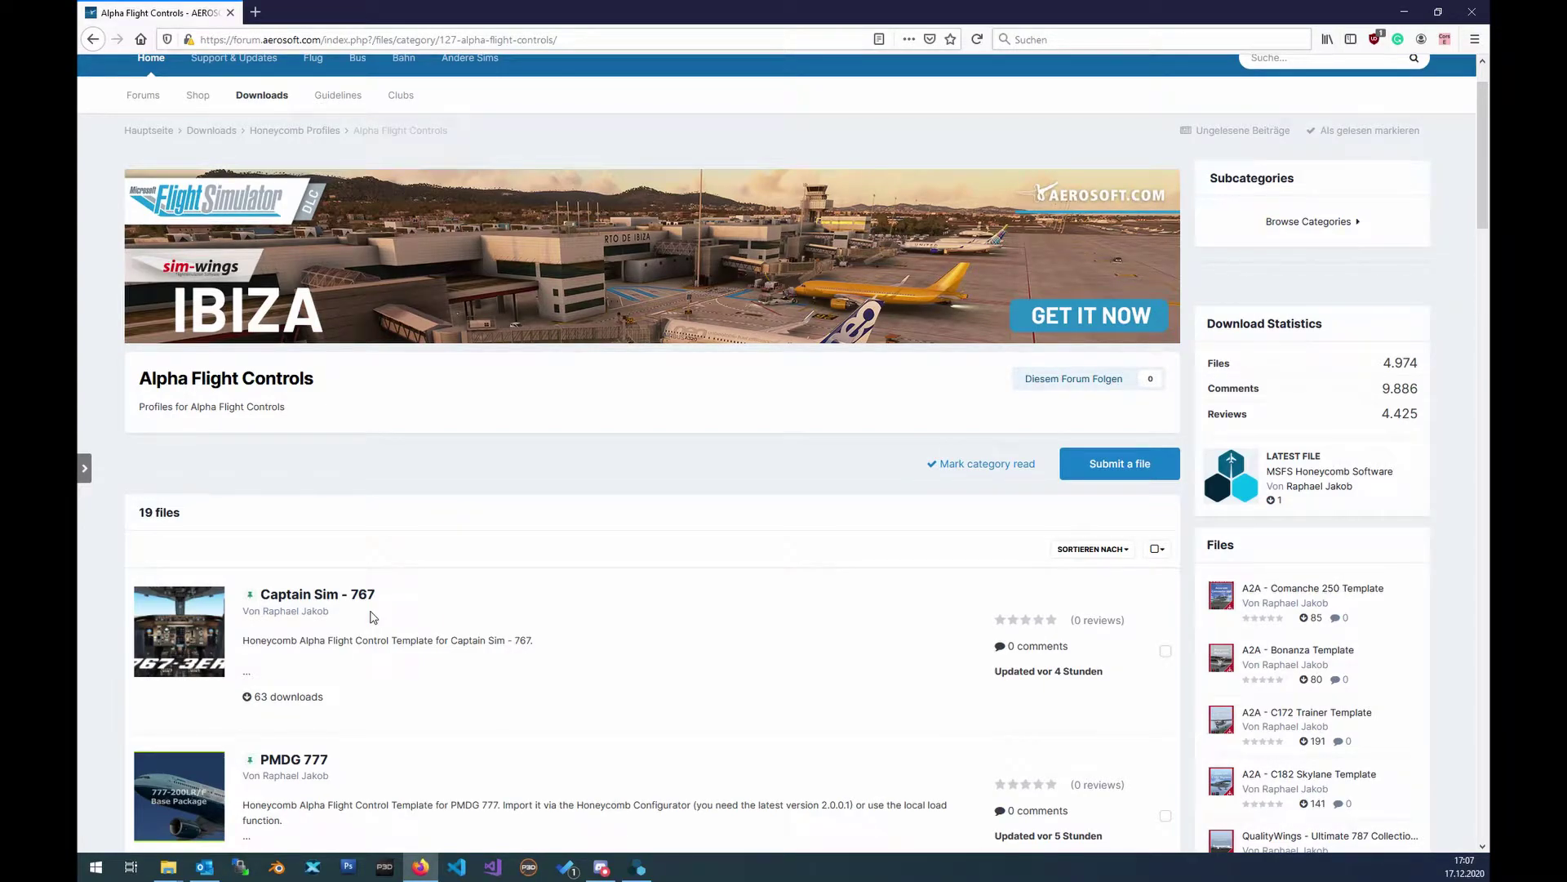
scroll(373, 617, down, 3)
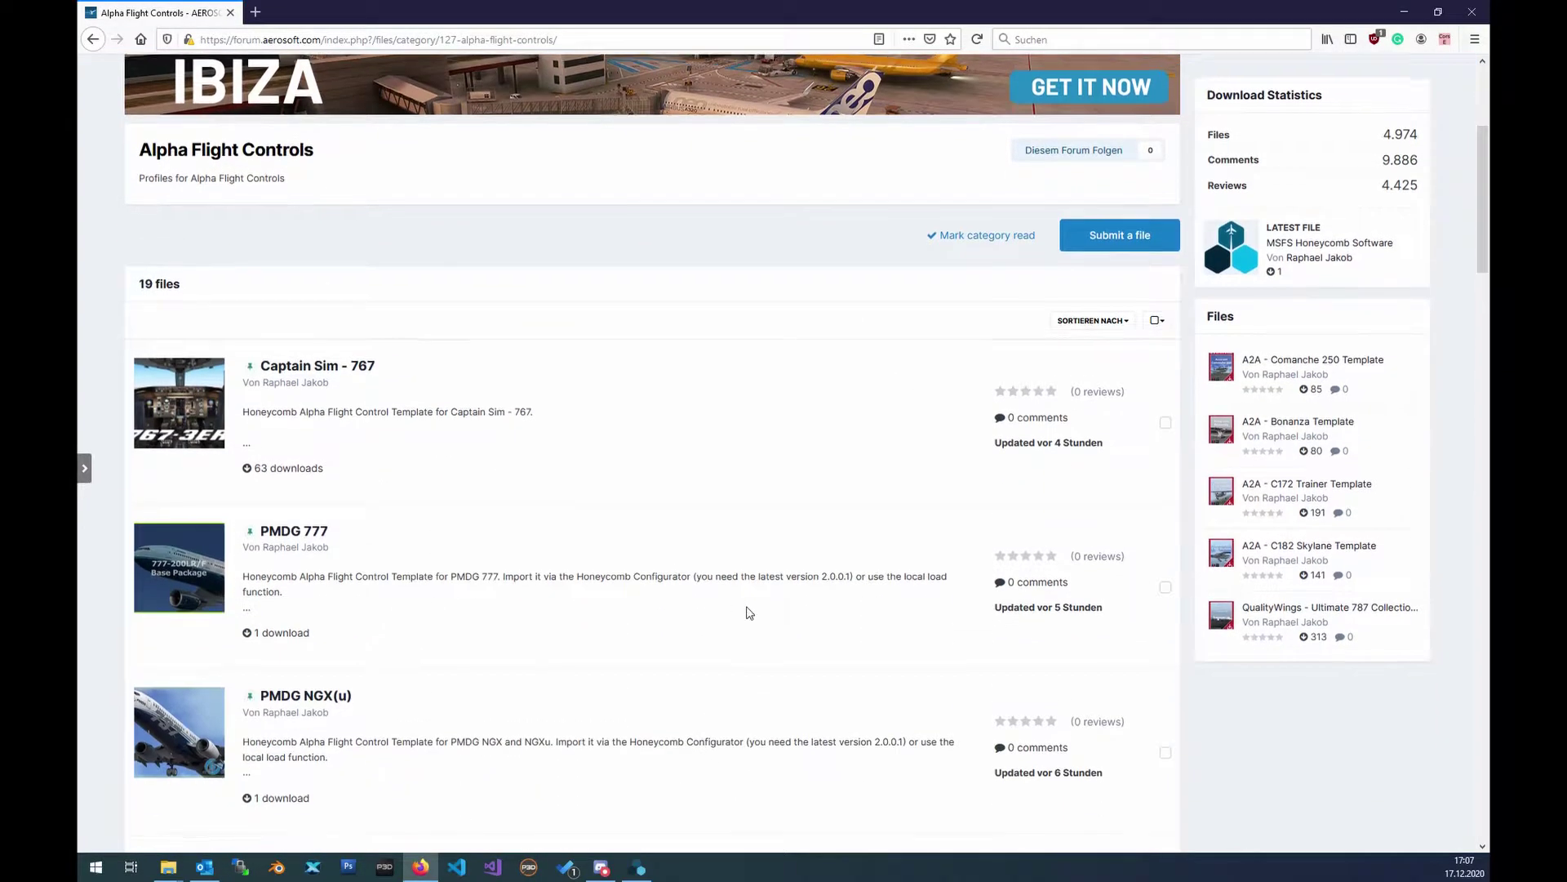
scroll(749, 612, down, 2)
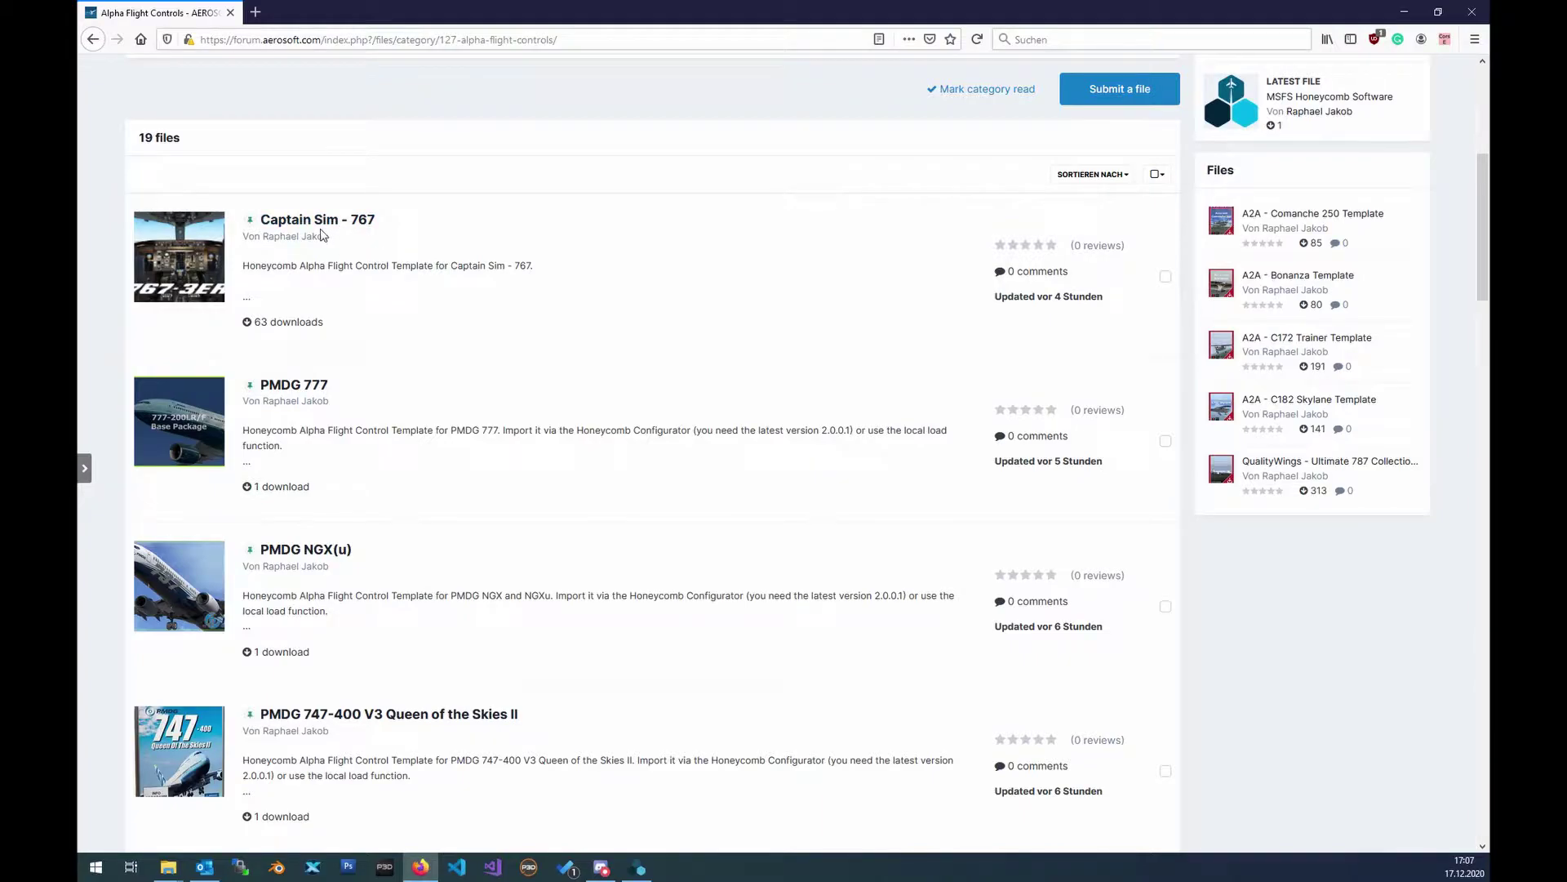
scroll(526, 400, down, 2)
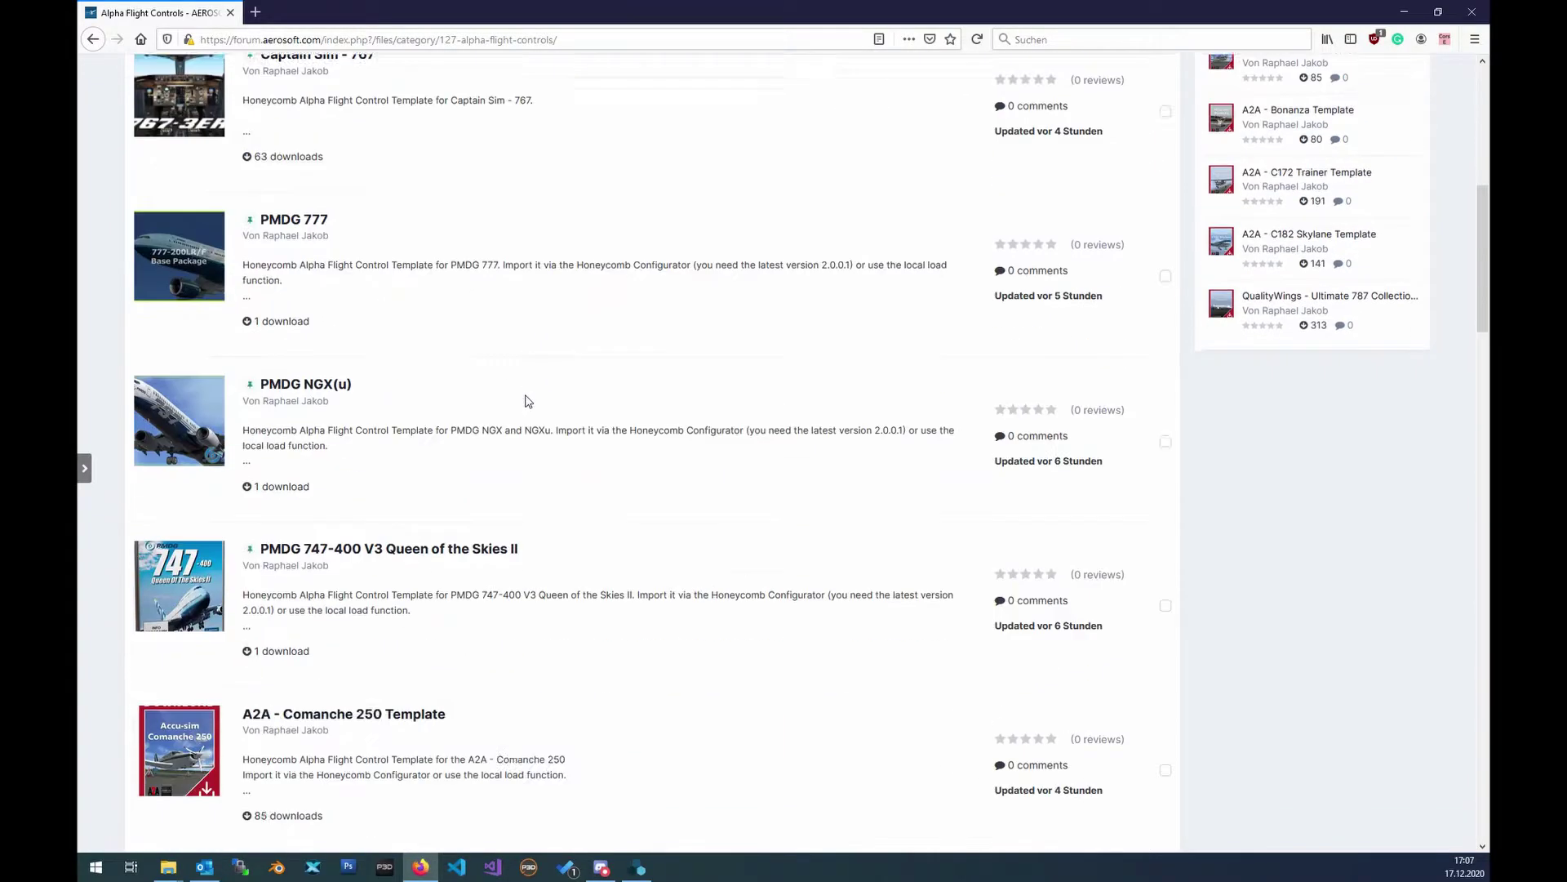
scroll(527, 400, down, 3)
scroll(532, 397, down, 5)
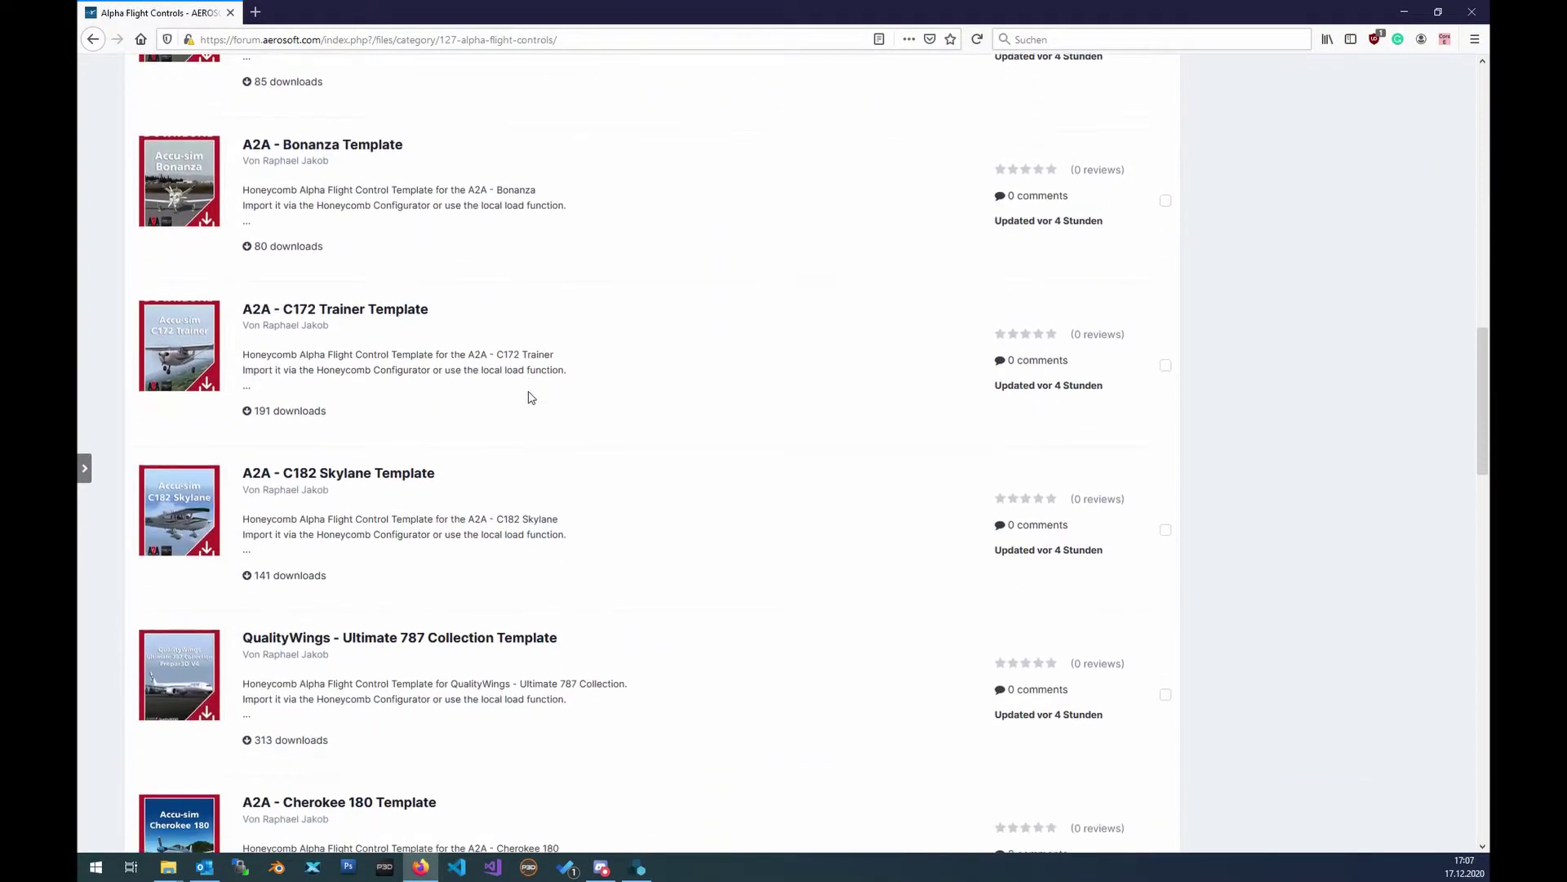
scroll(531, 398, down, 5)
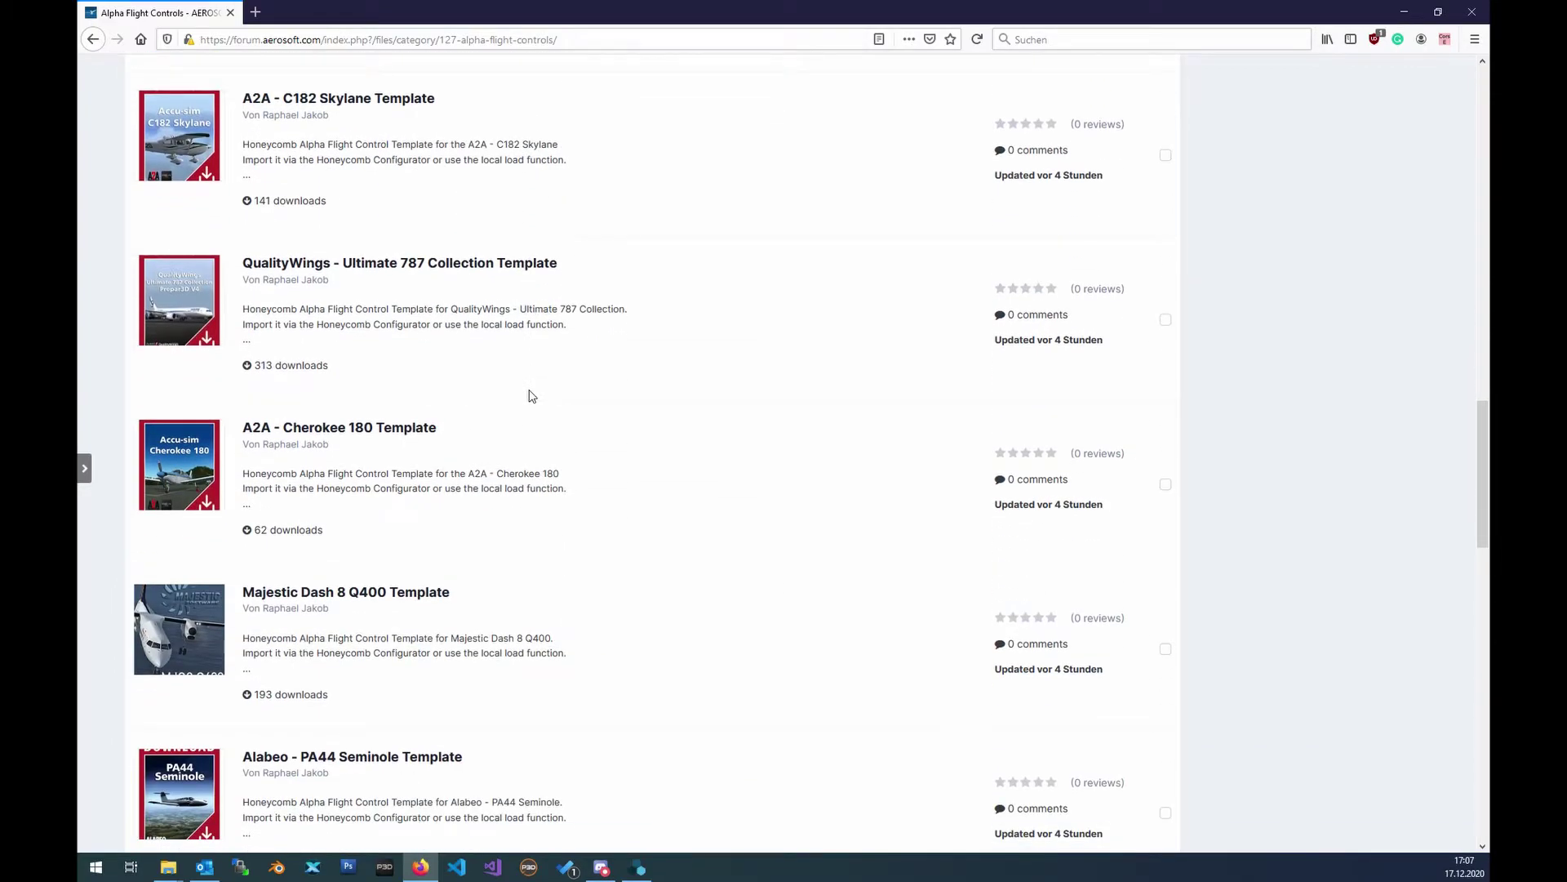
scroll(532, 396, down, 2)
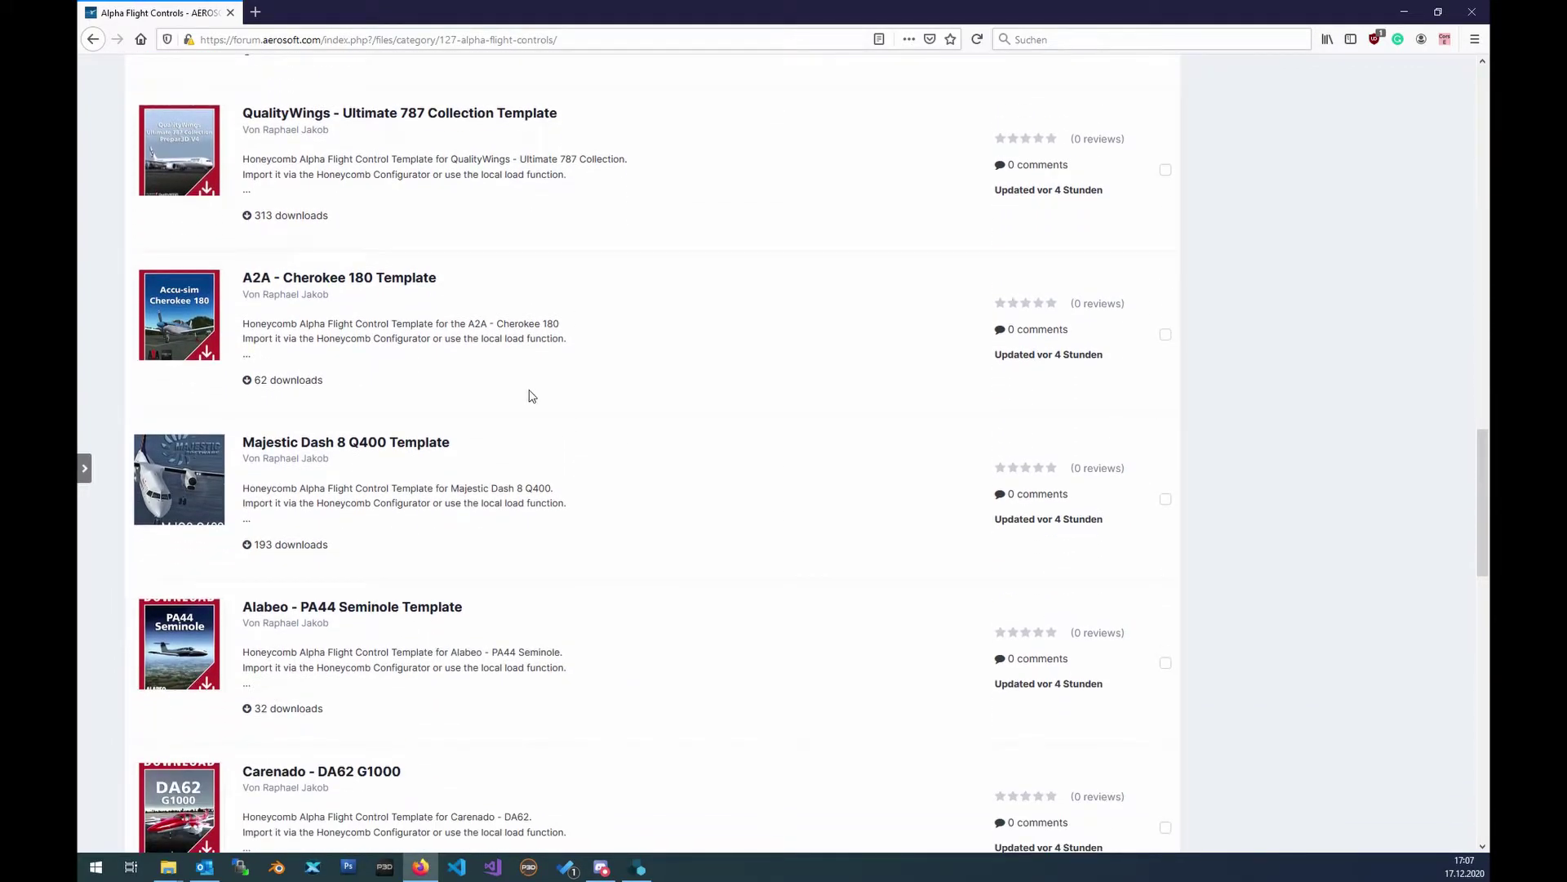
- Save the Majestic Dash 8 Q400.json template, then minimize Firefox to return to the configurator
click(401, 447)
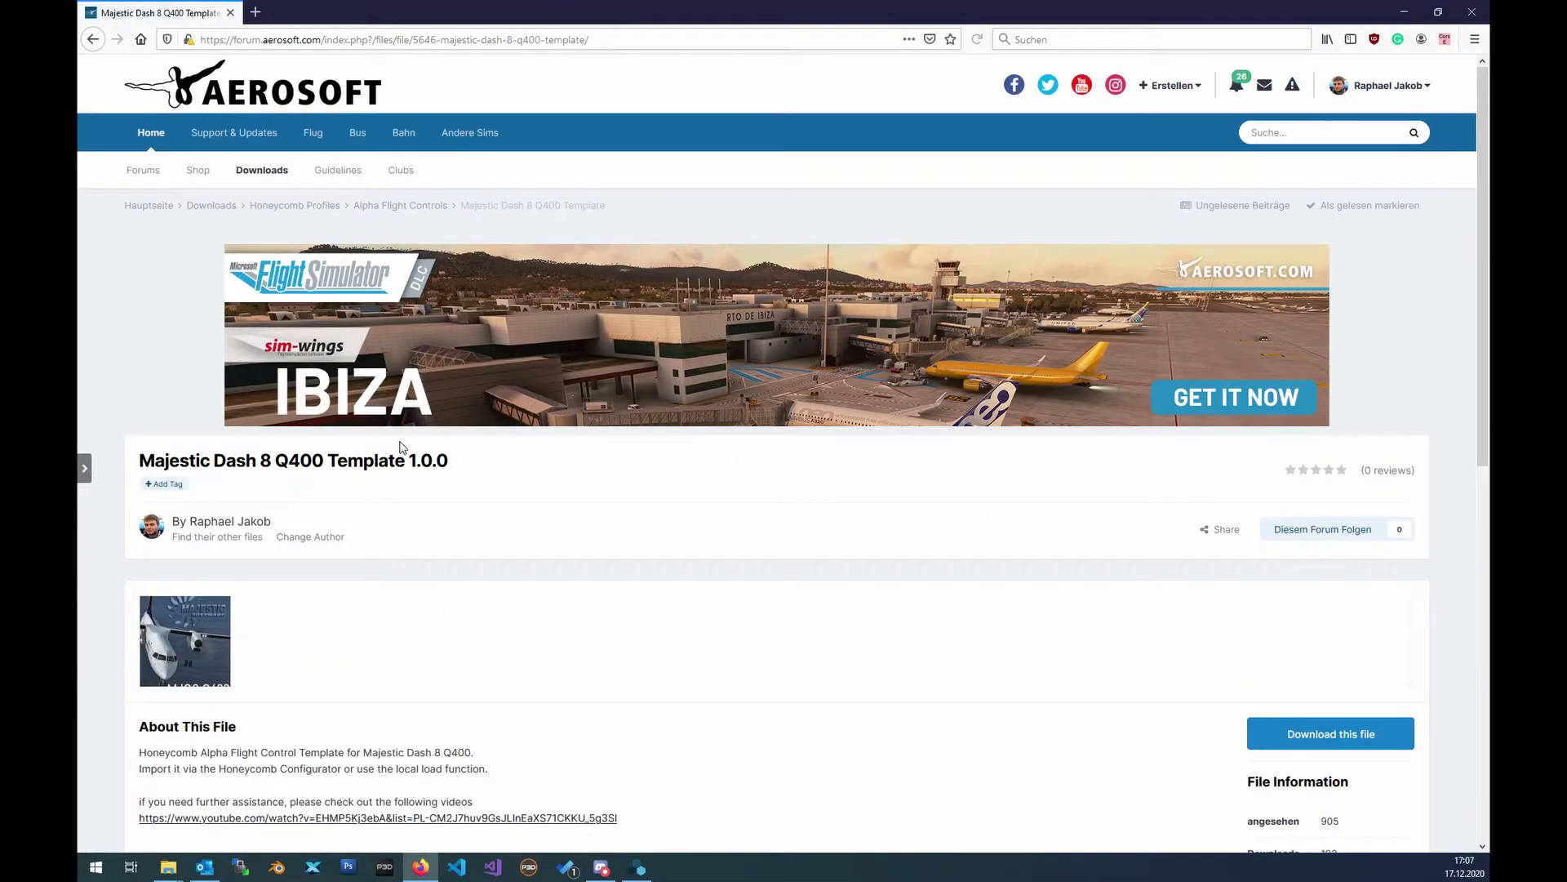
click(1333, 743)
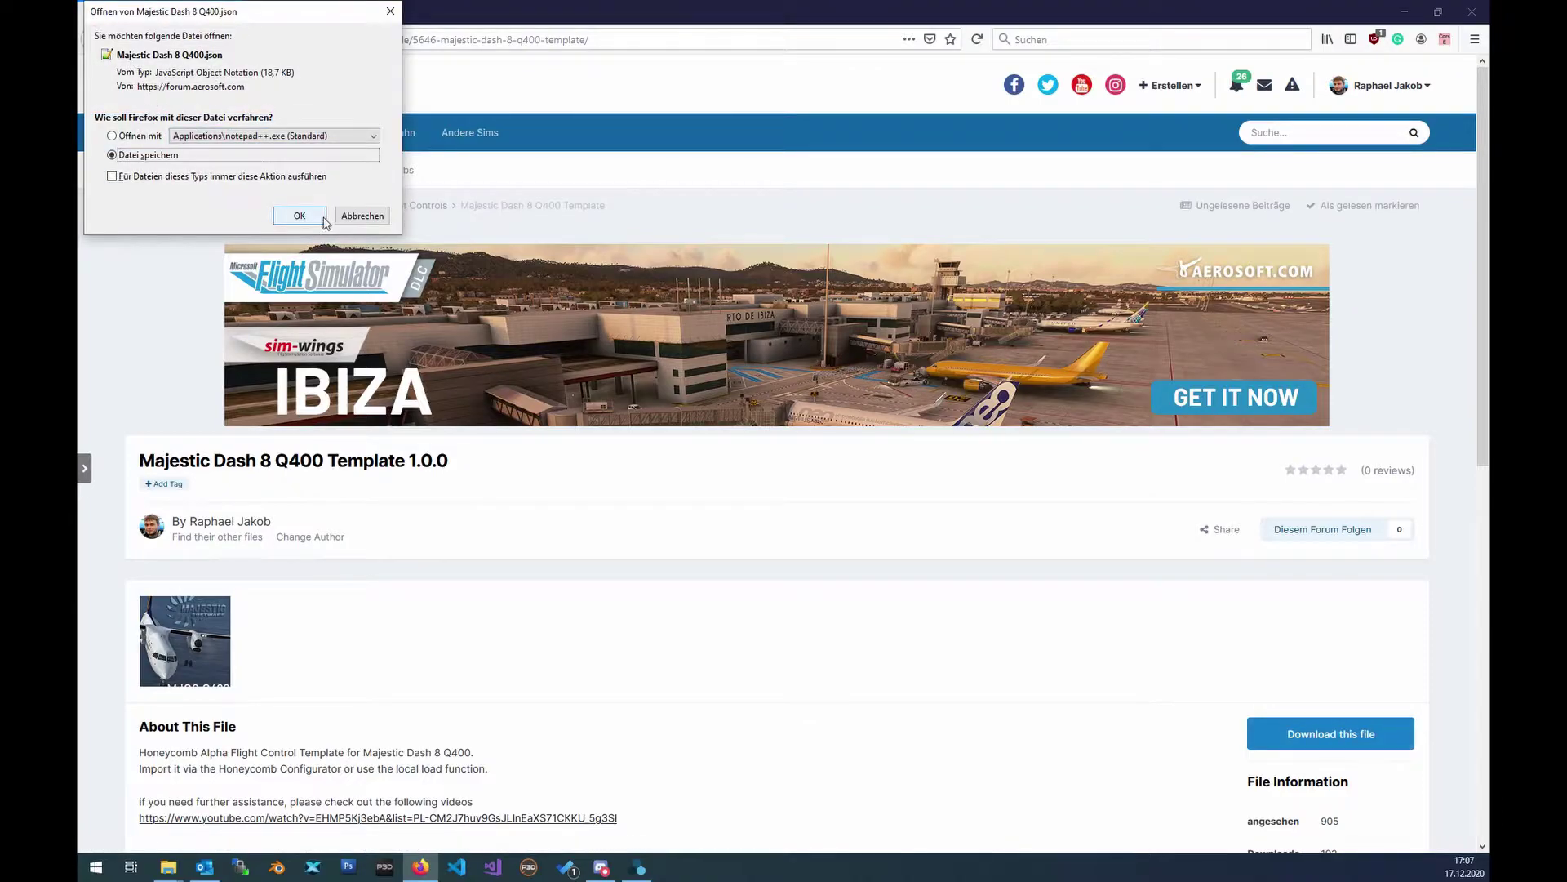
click(299, 217)
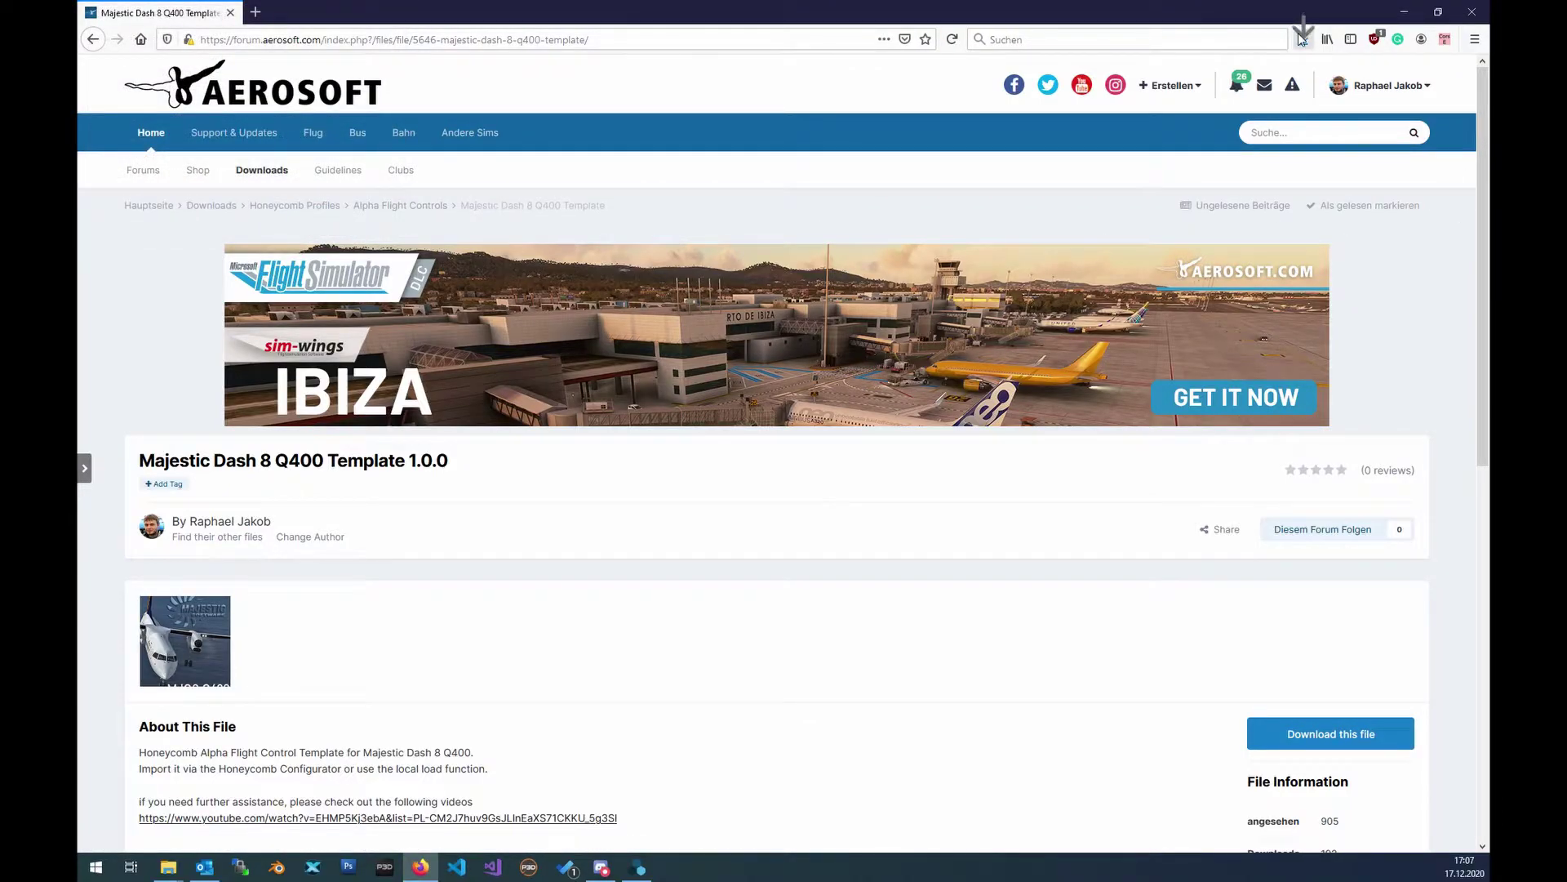
click(1389, 20)
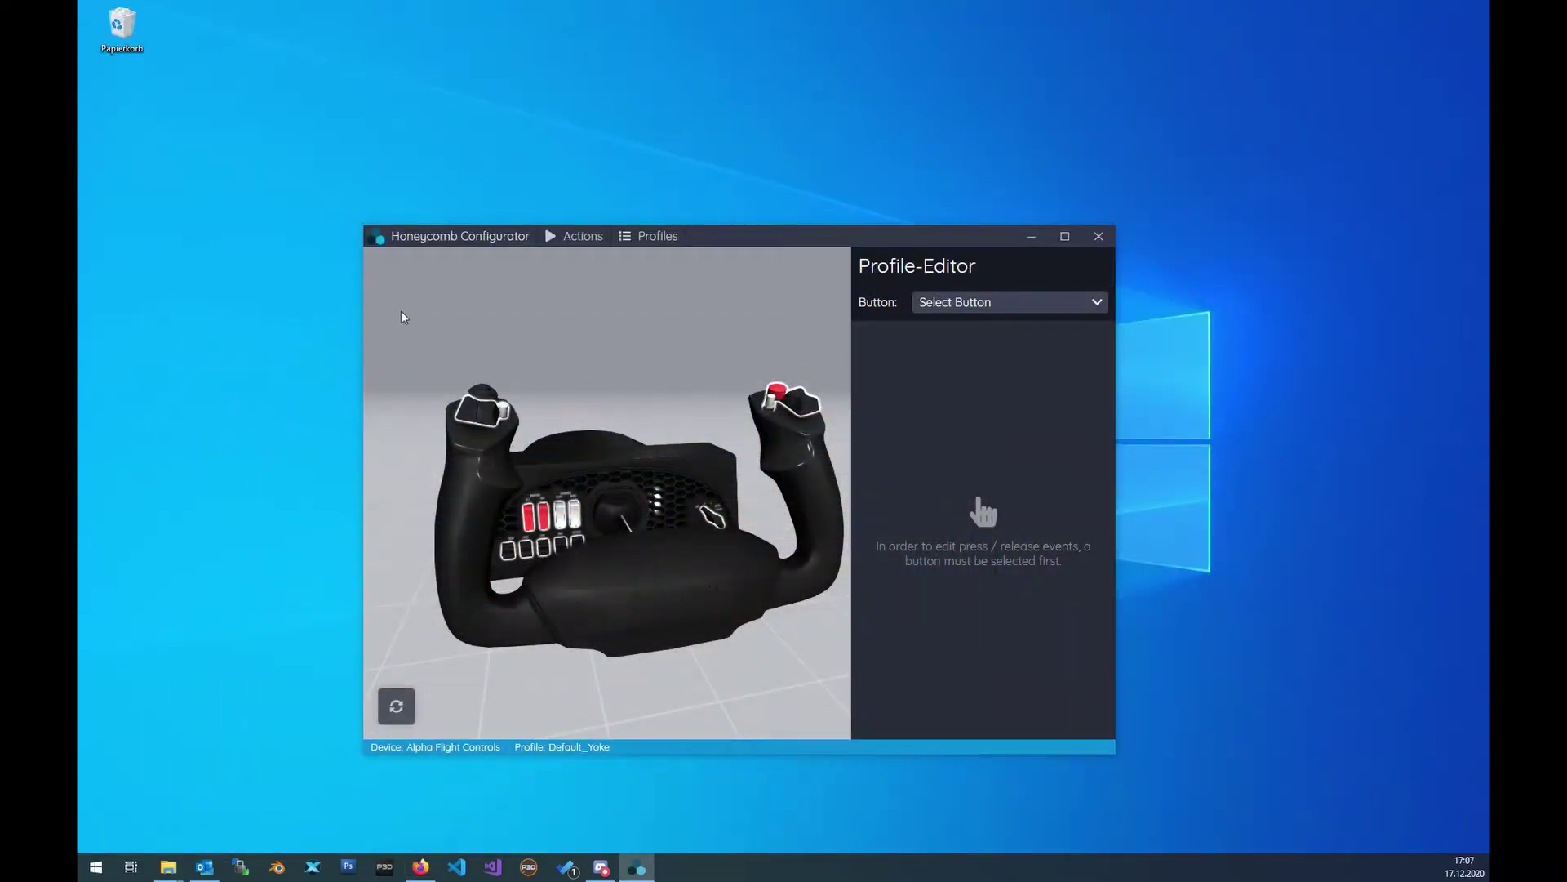
- In Settings > Import Profiles, load the Majestic Dash 8 Q400.json file
click(576, 237)
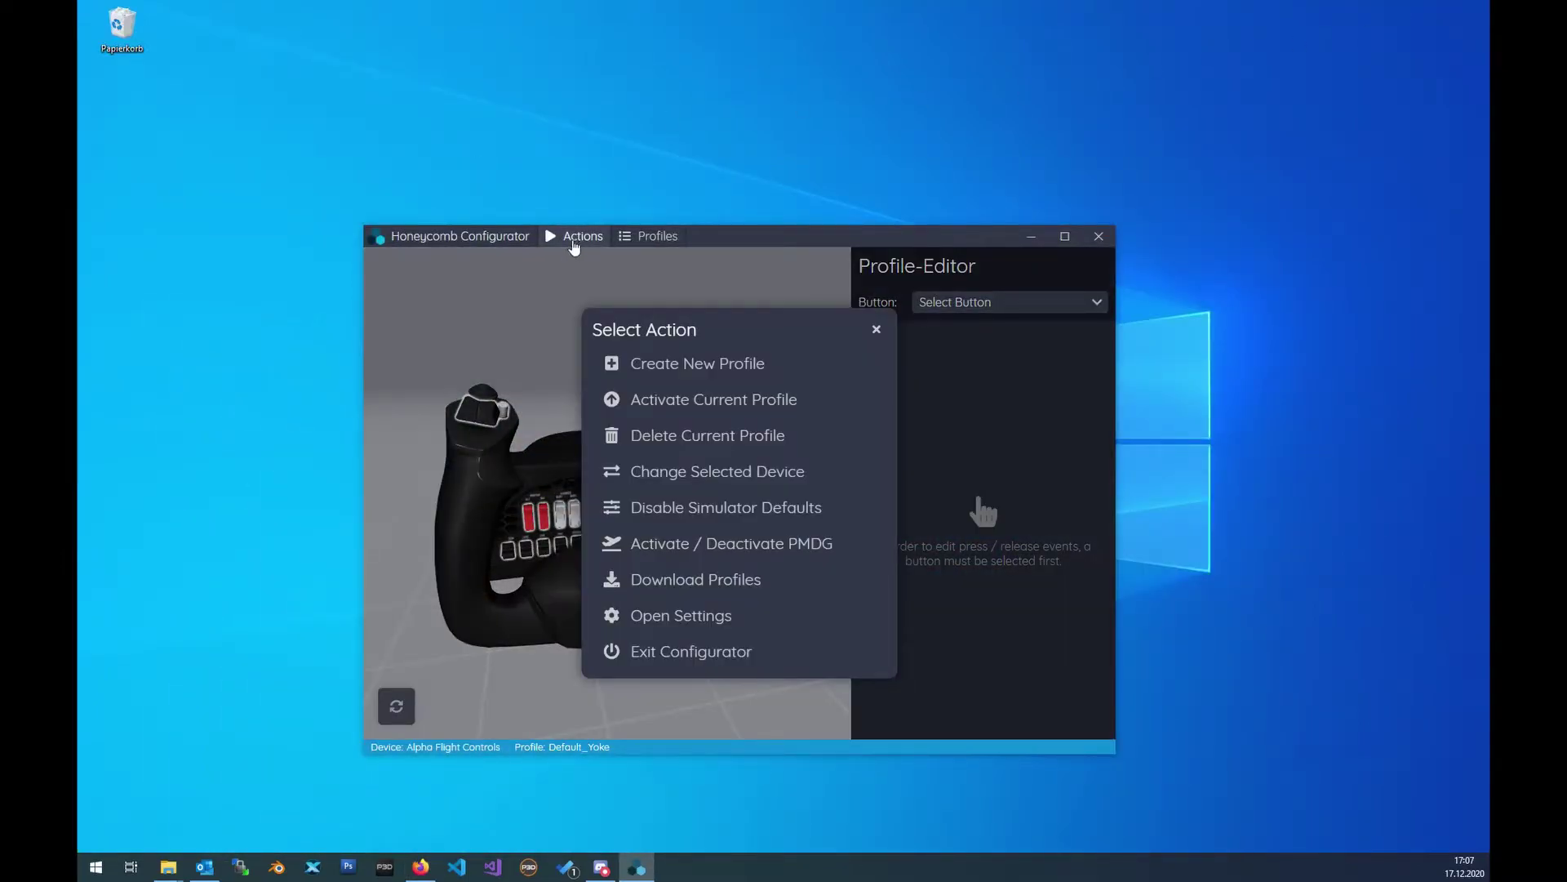
click(780, 615)
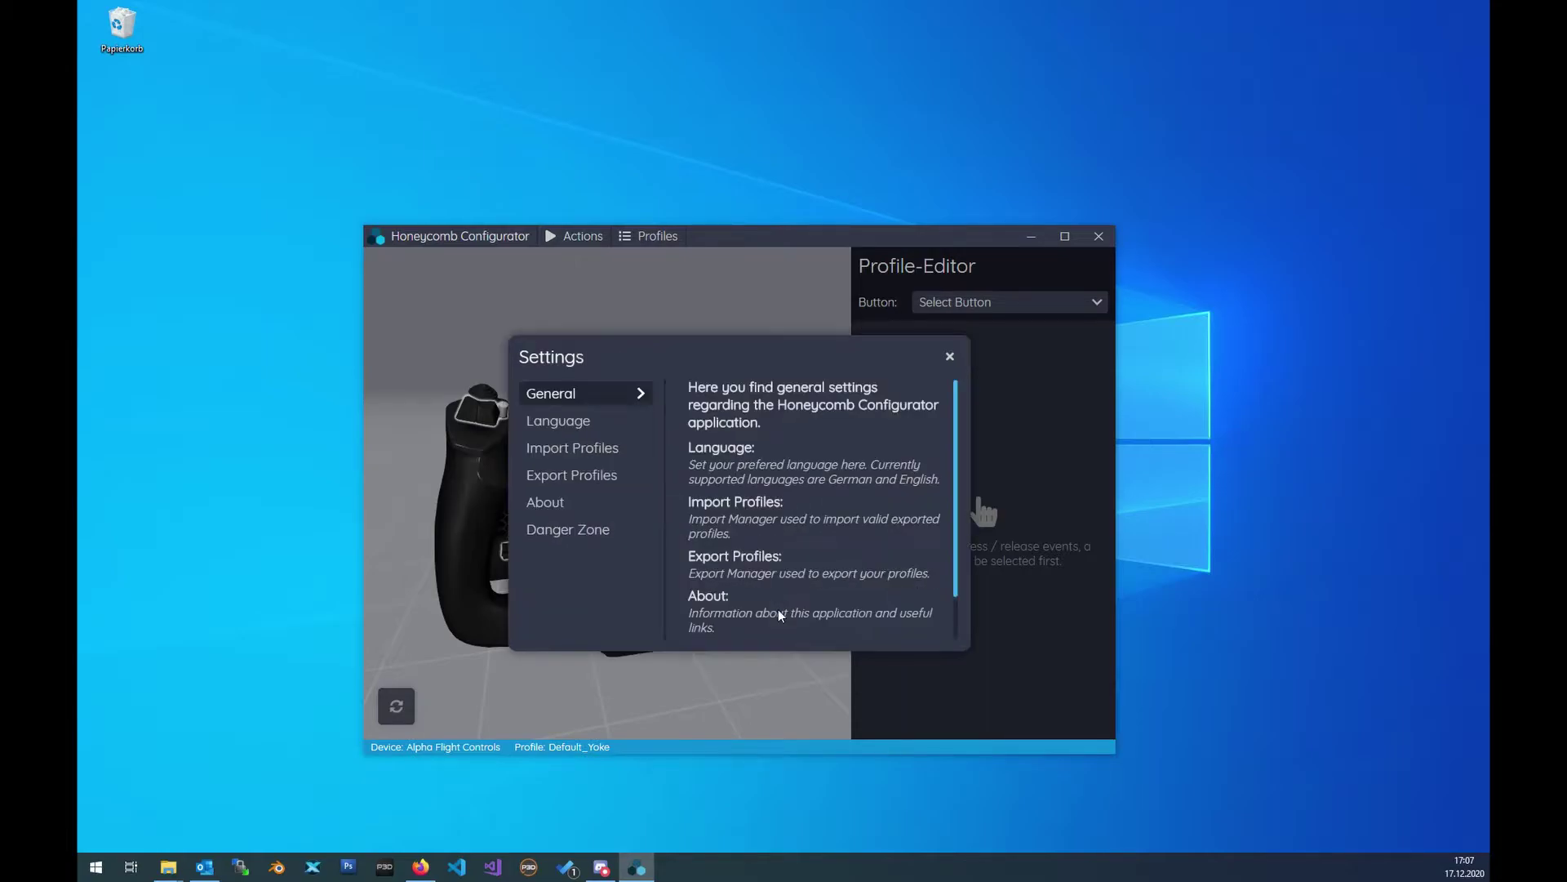
click(579, 458)
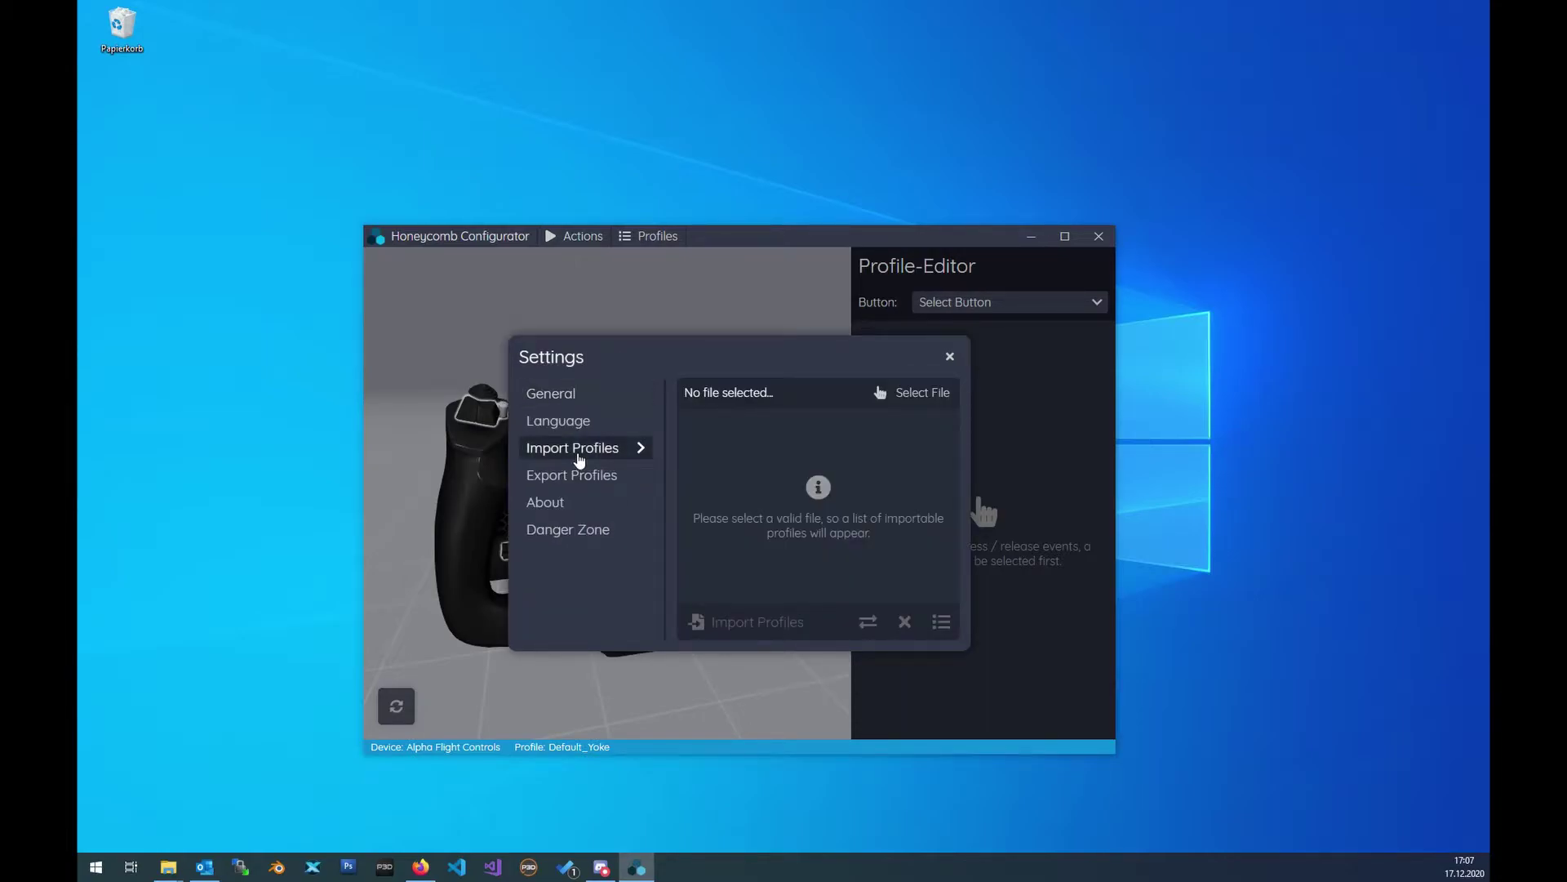
click(899, 402)
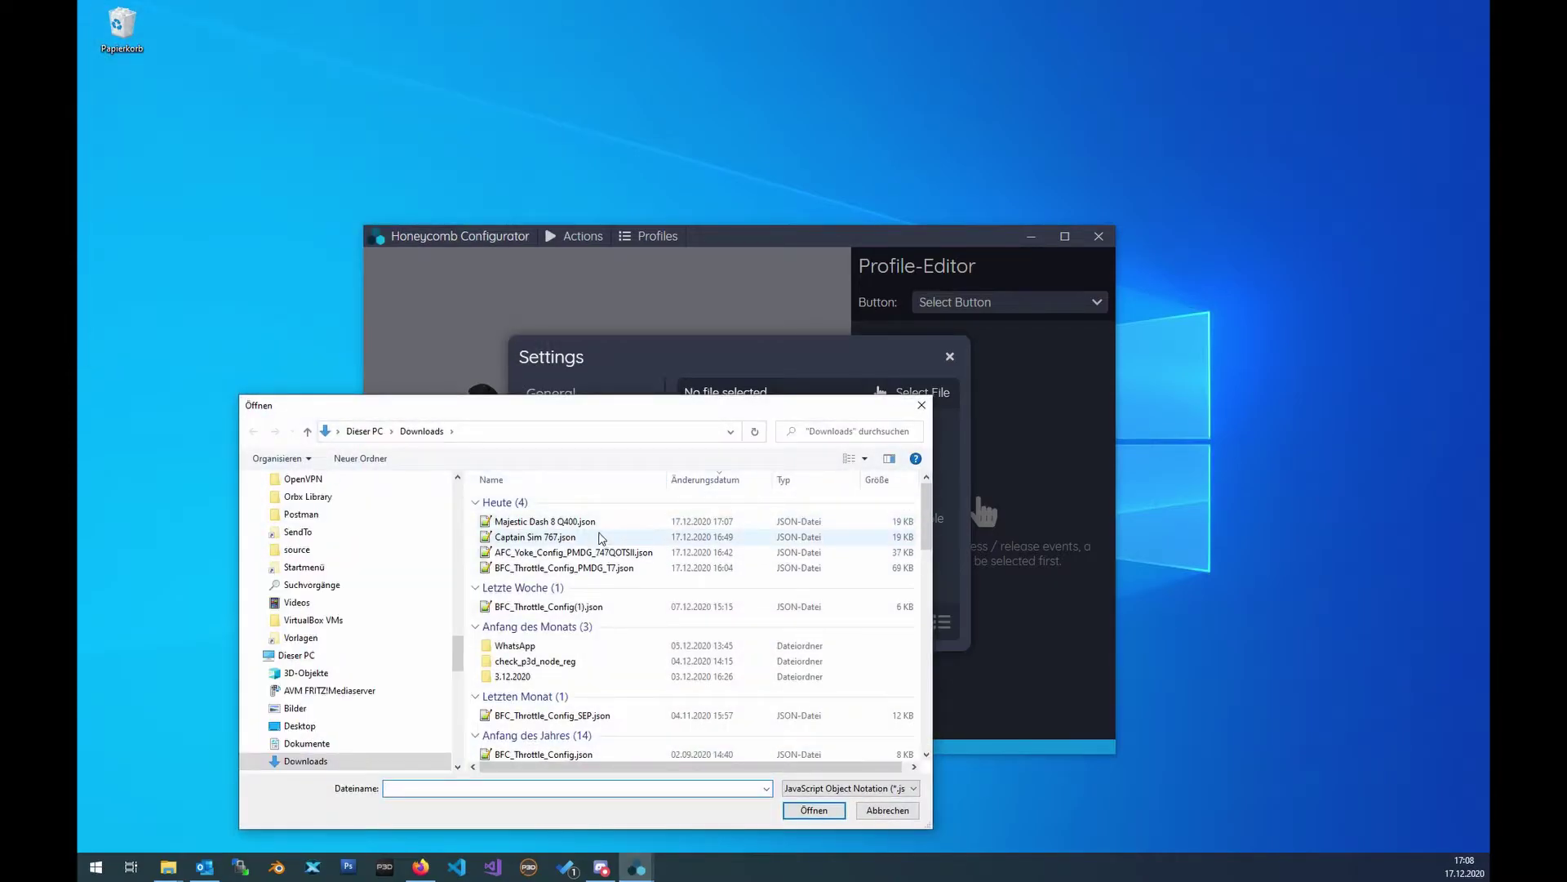
click(597, 526)
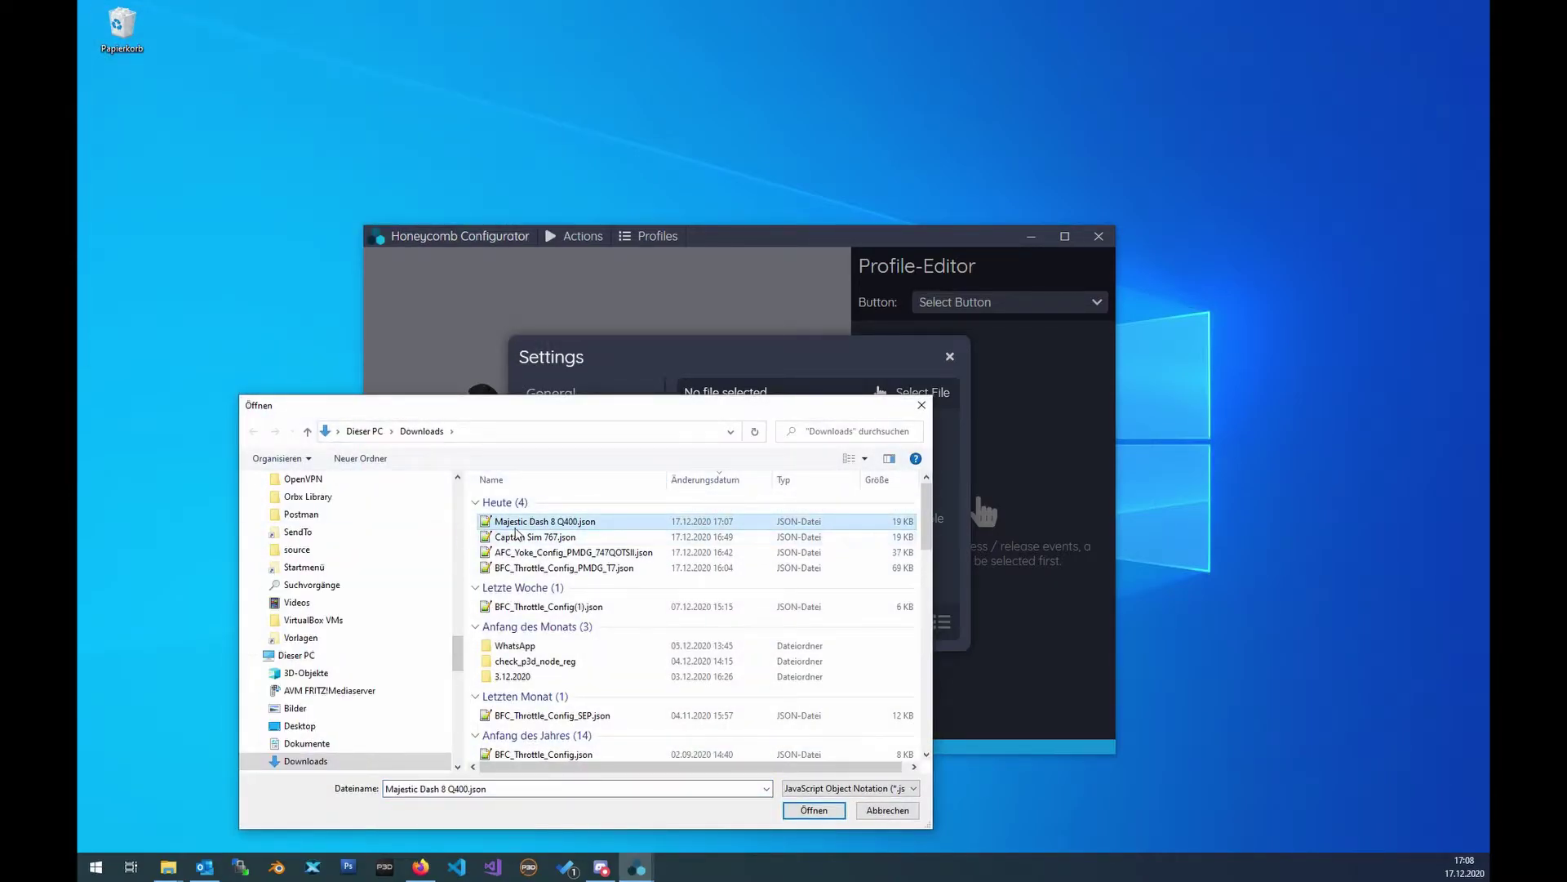
click(818, 810)
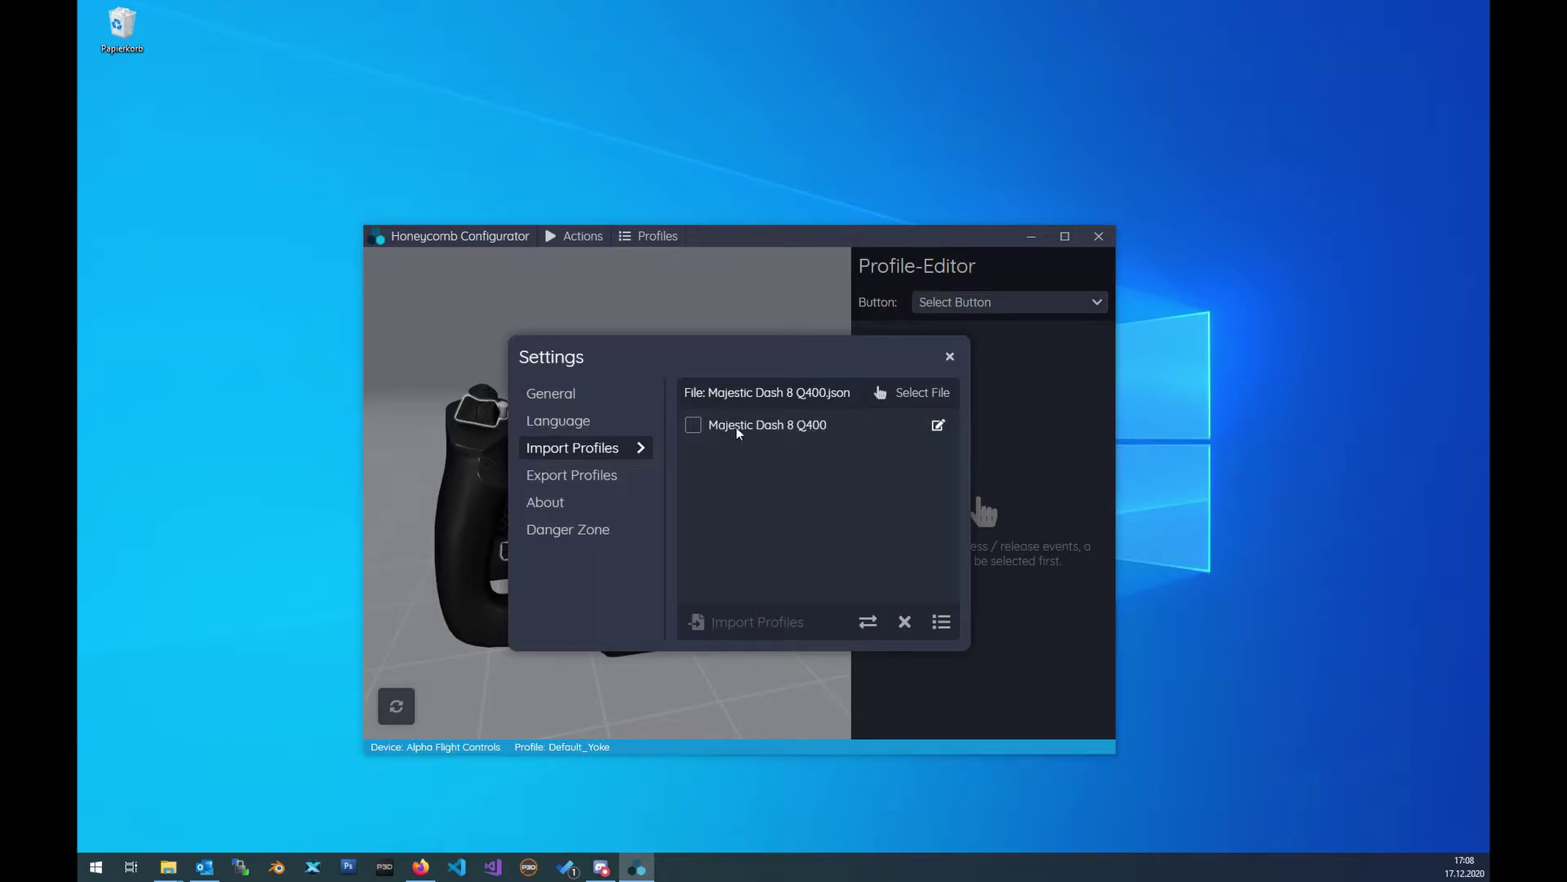
- Import the Majestic Dash 8 Q400 profile, dismiss the success message, and close Settings
click(694, 424)
click(754, 625)
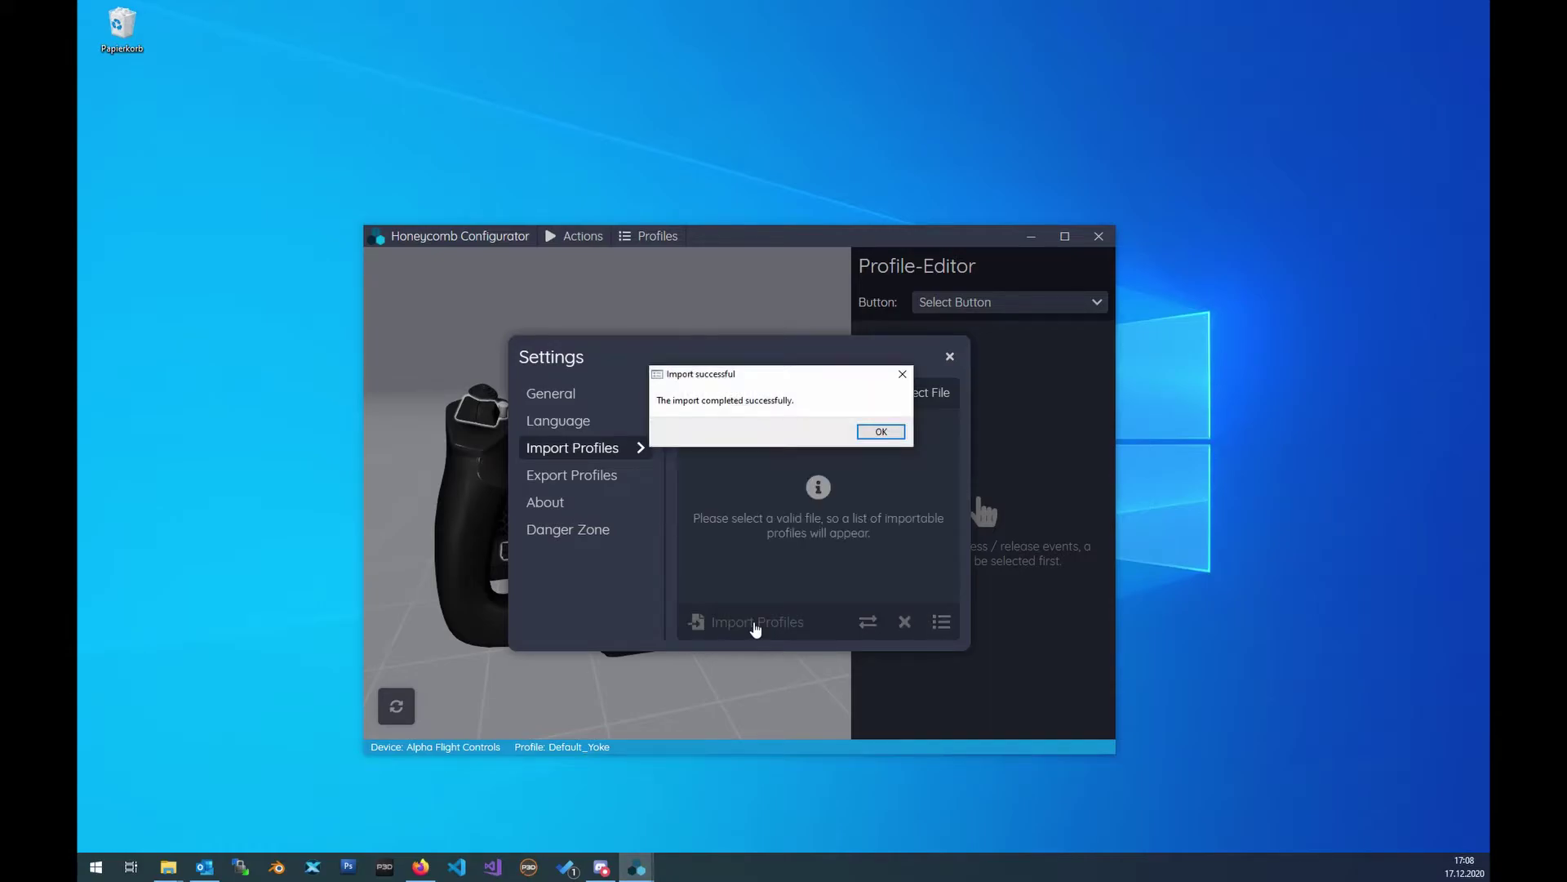
click(880, 432)
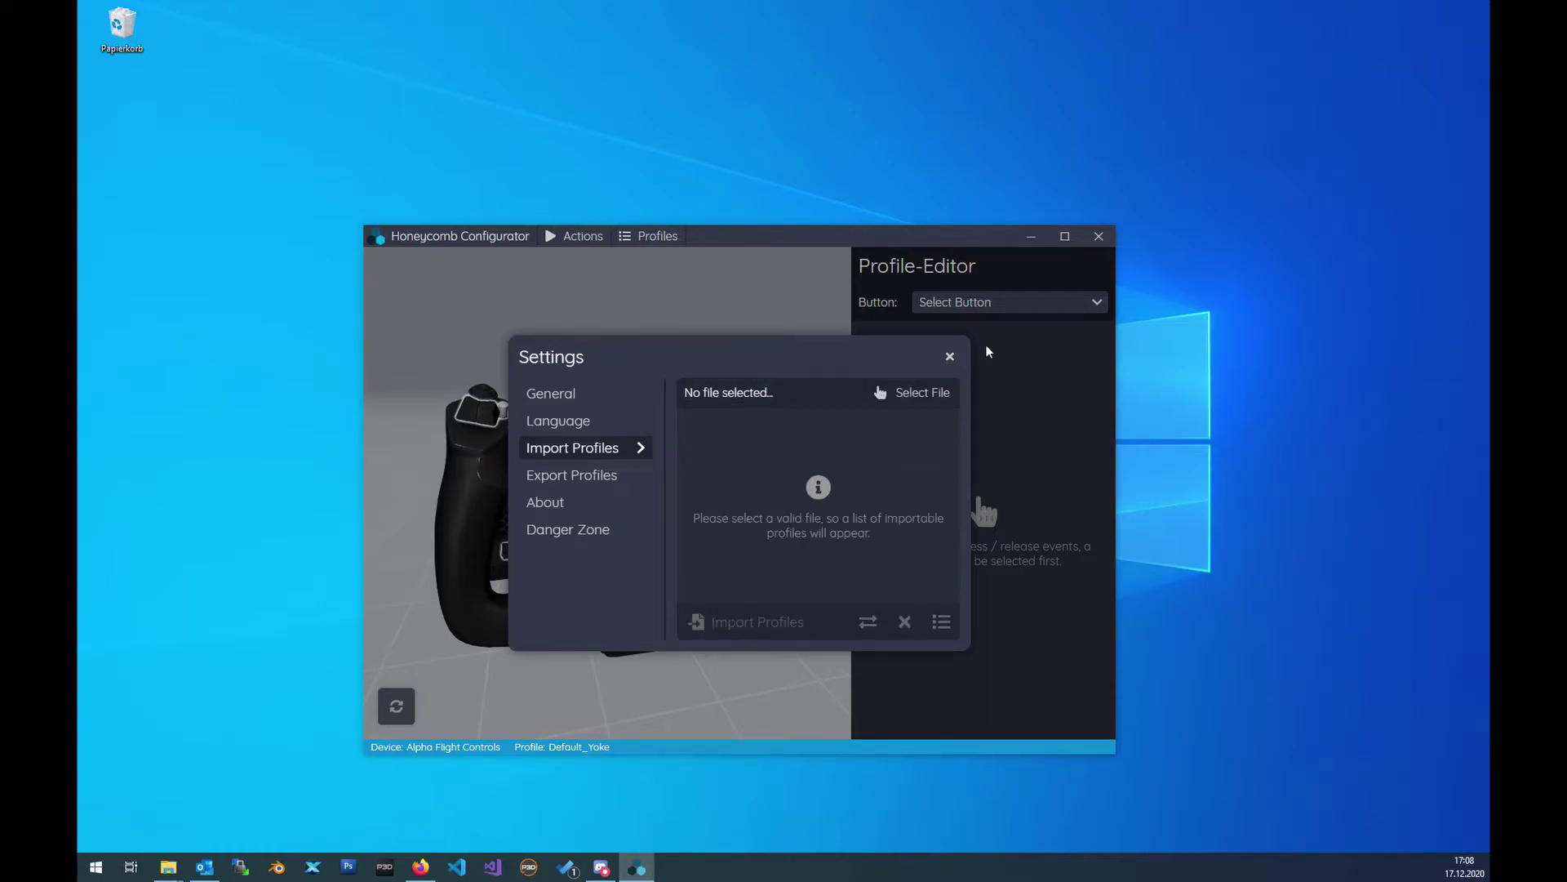
click(951, 358)
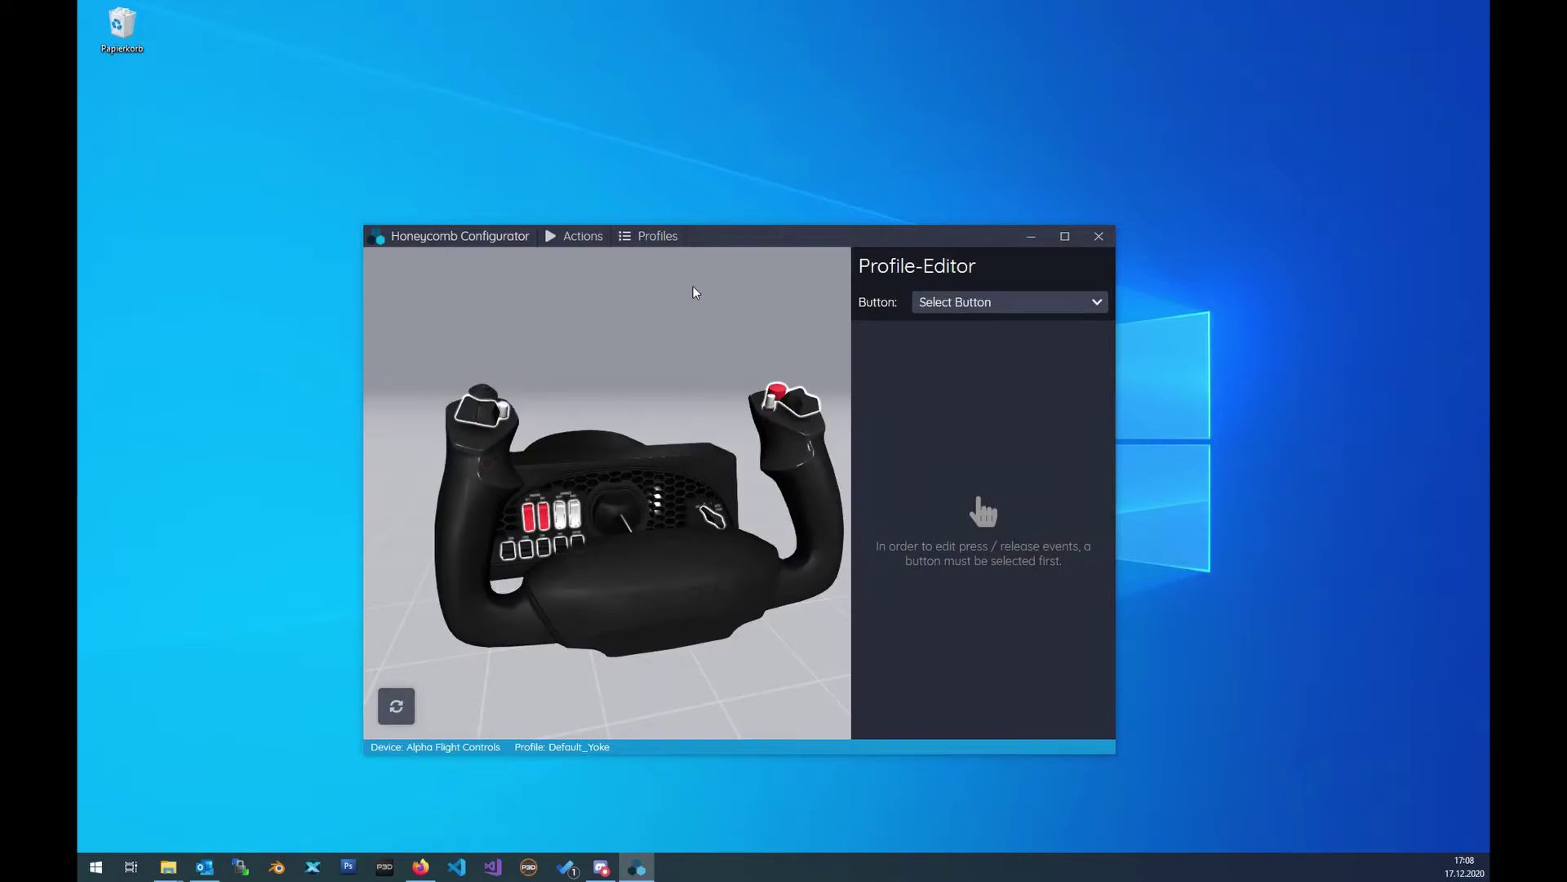
- Check that Majestic Dash 8 Q400 is in the Select Profile list, then close it unchanged
click(662, 242)
mouse_move(773, 525)
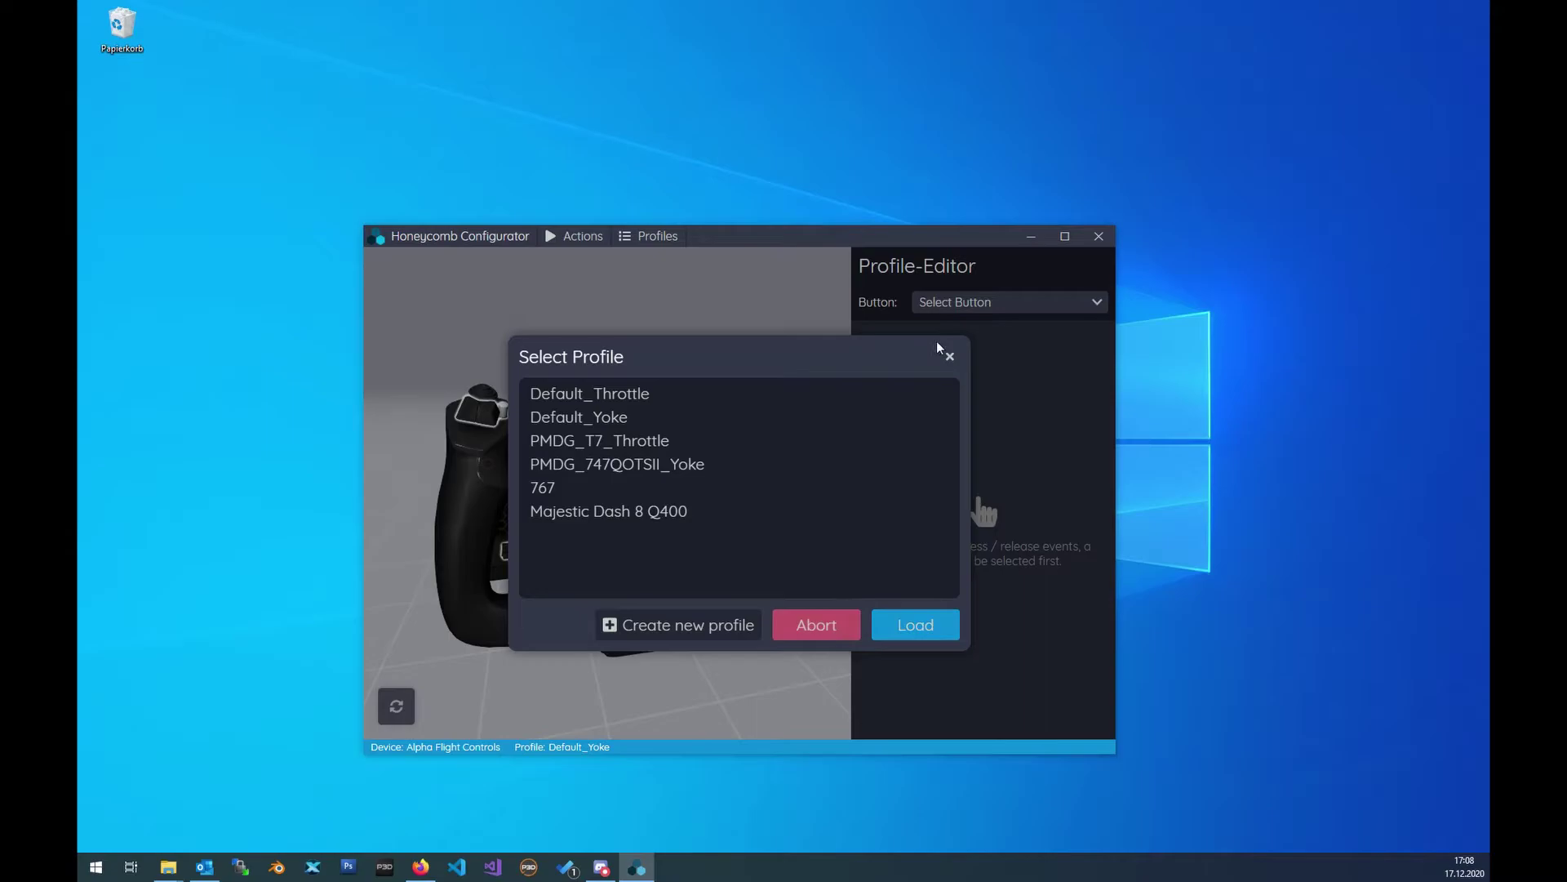
click(947, 358)
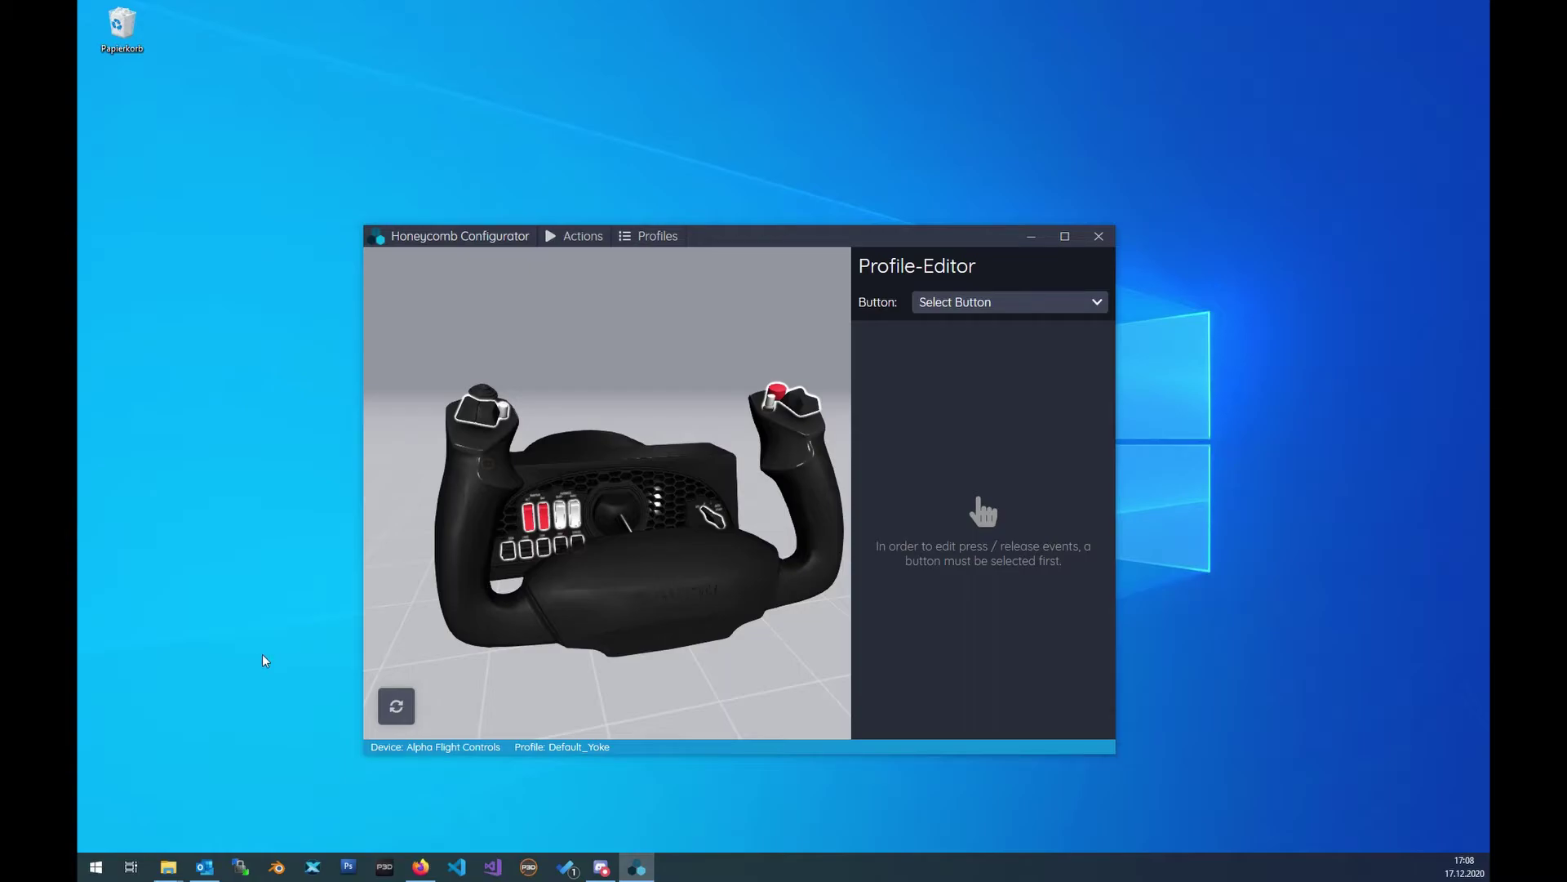
click(554, 245)
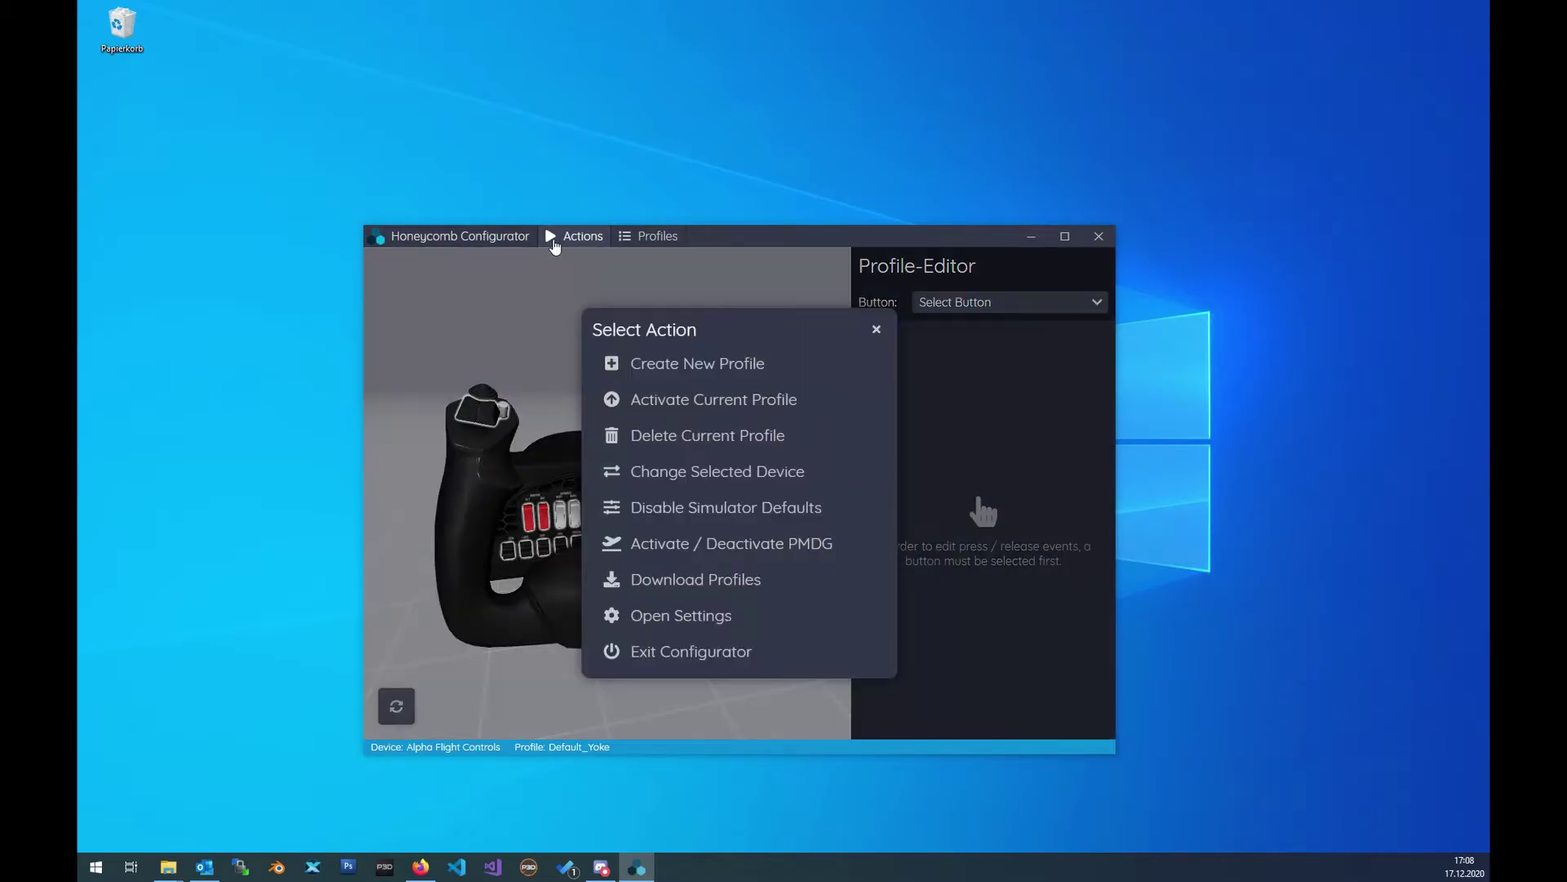
- On the Export Profiles page, tick Majestic Dash 8 Q400, PMDG_T7_Throttle and PMDG_747QOTSII_Yoke
click(658, 614)
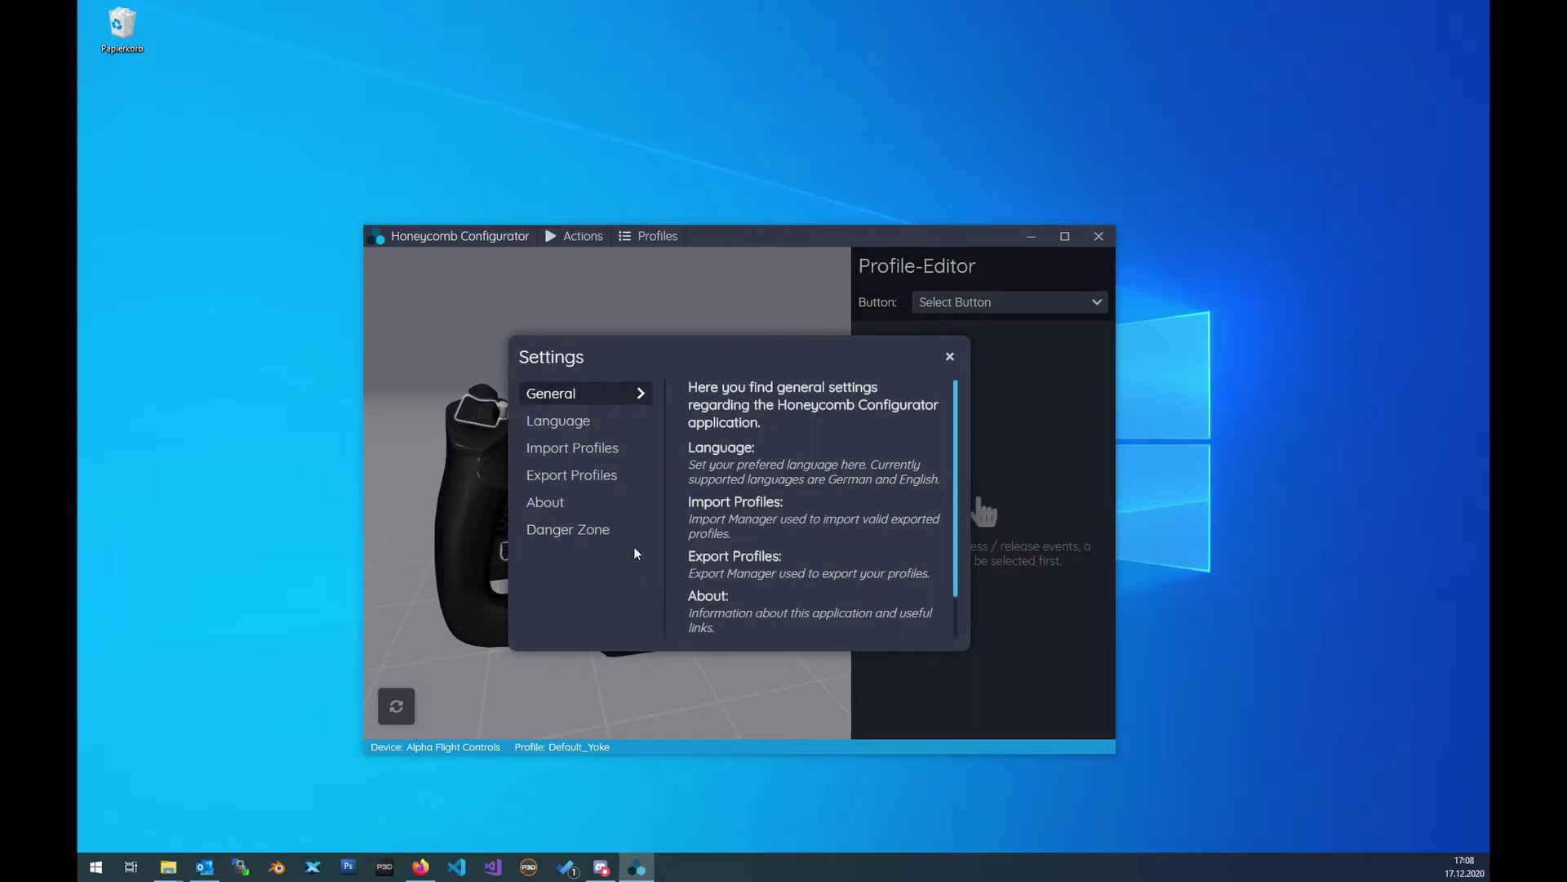
click(605, 481)
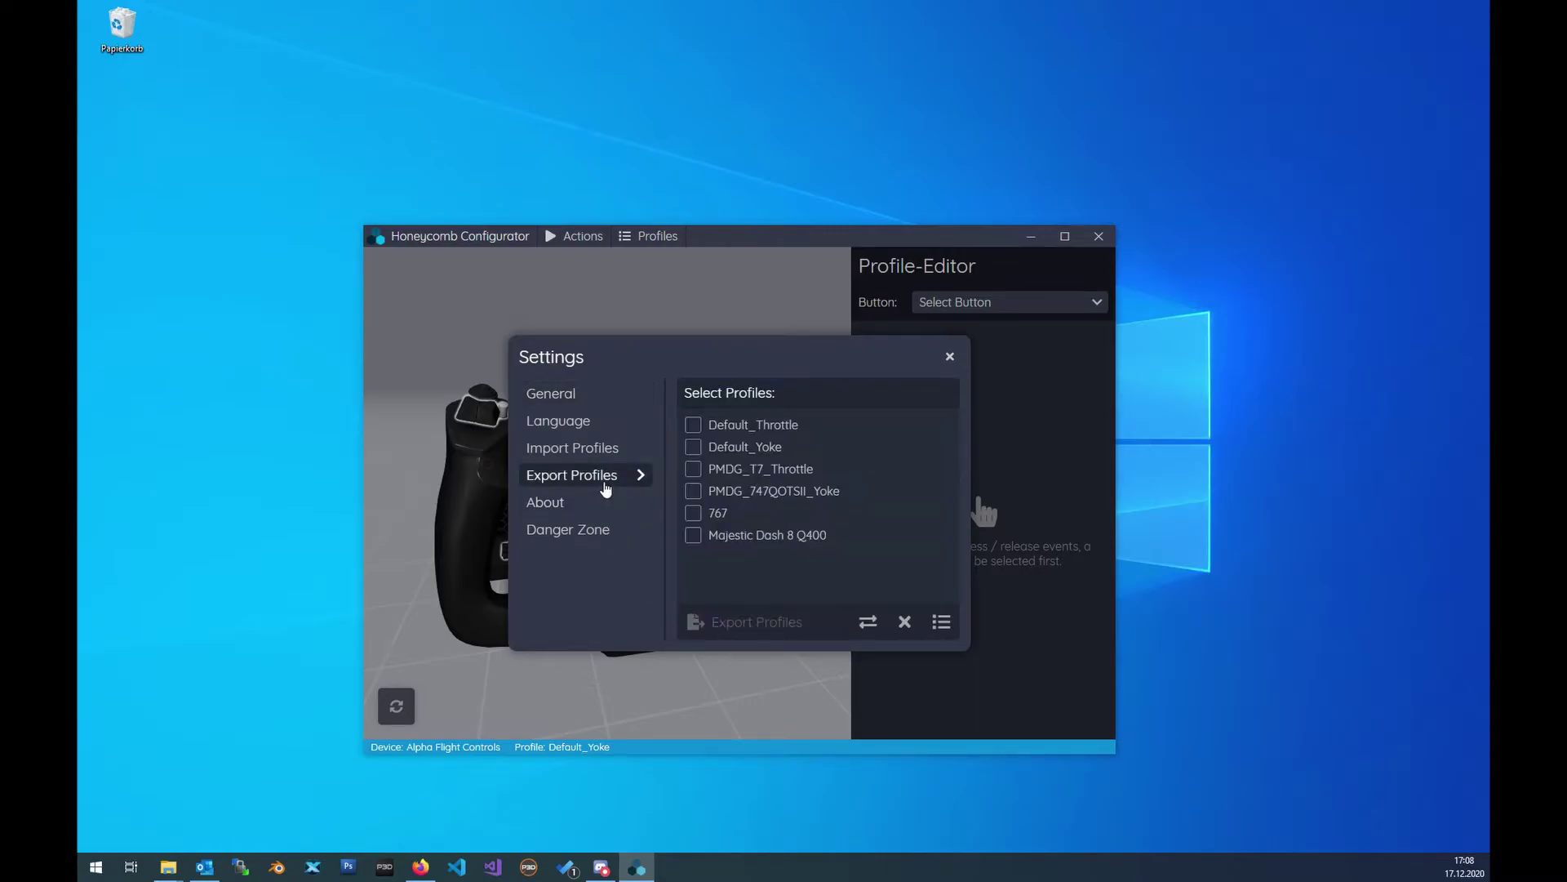
click(694, 536)
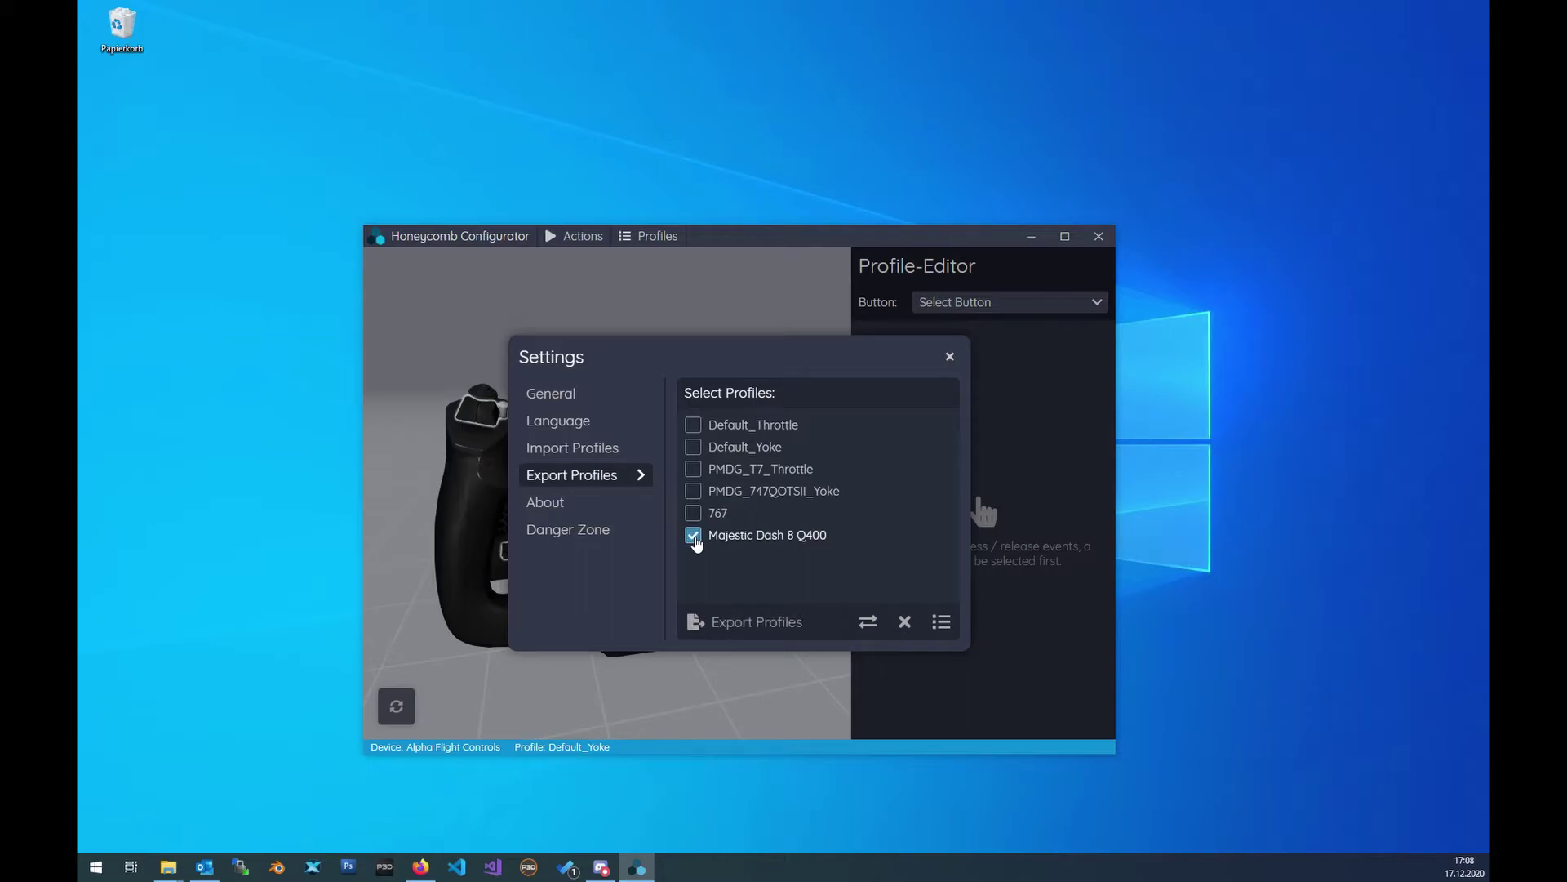
click(693, 469)
click(696, 496)
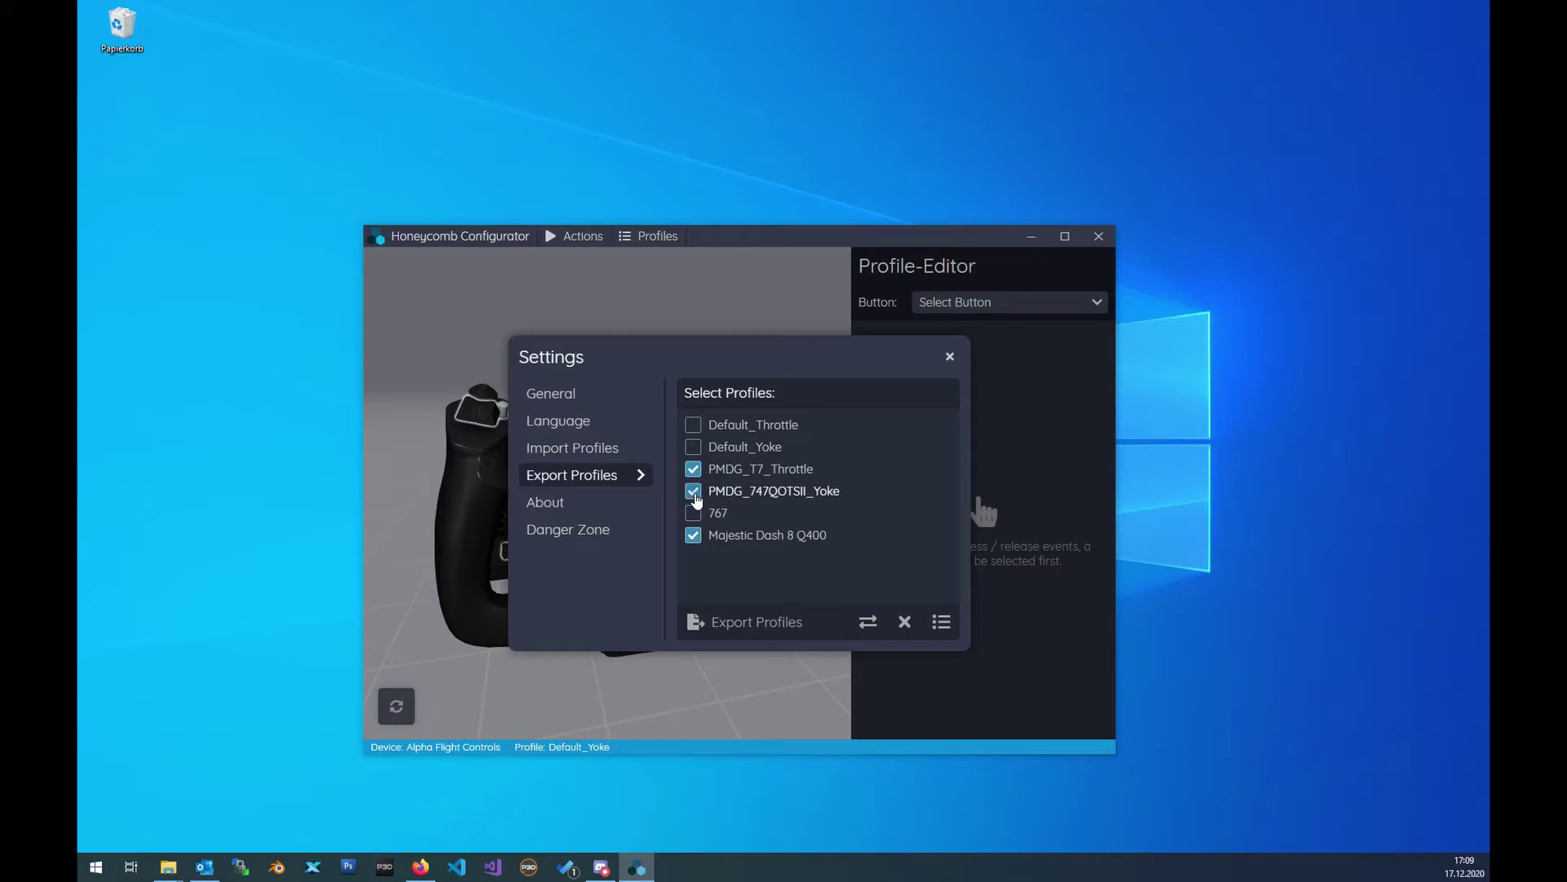
- Export the ticked profiles as export.json to the Desktop and close the Explorer window
click(755, 629)
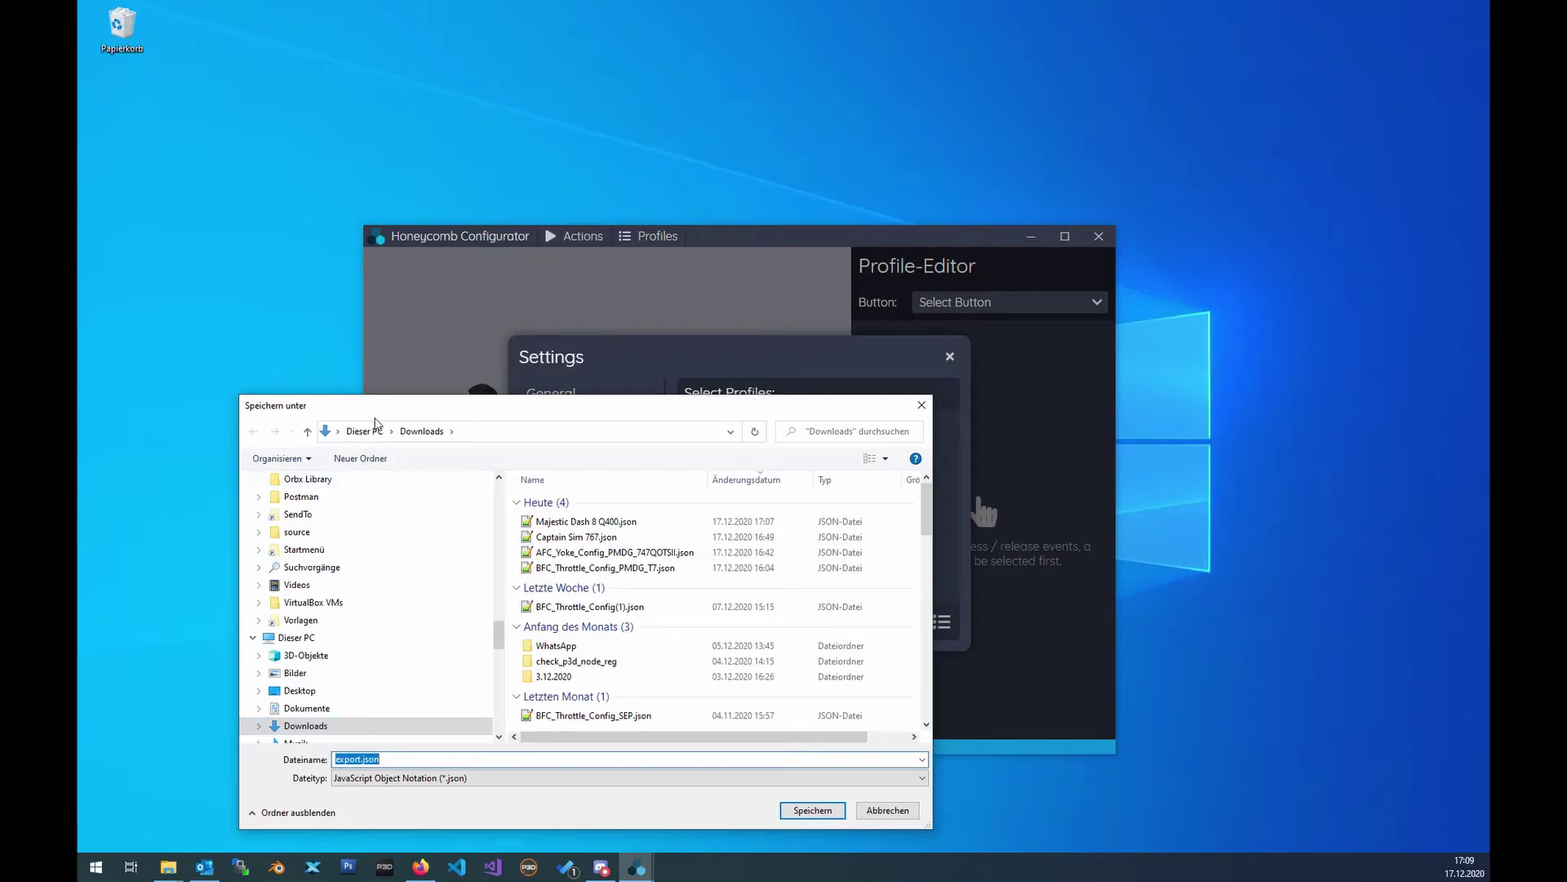
scroll(338, 535, up, 5)
scroll(338, 535, up, 5)
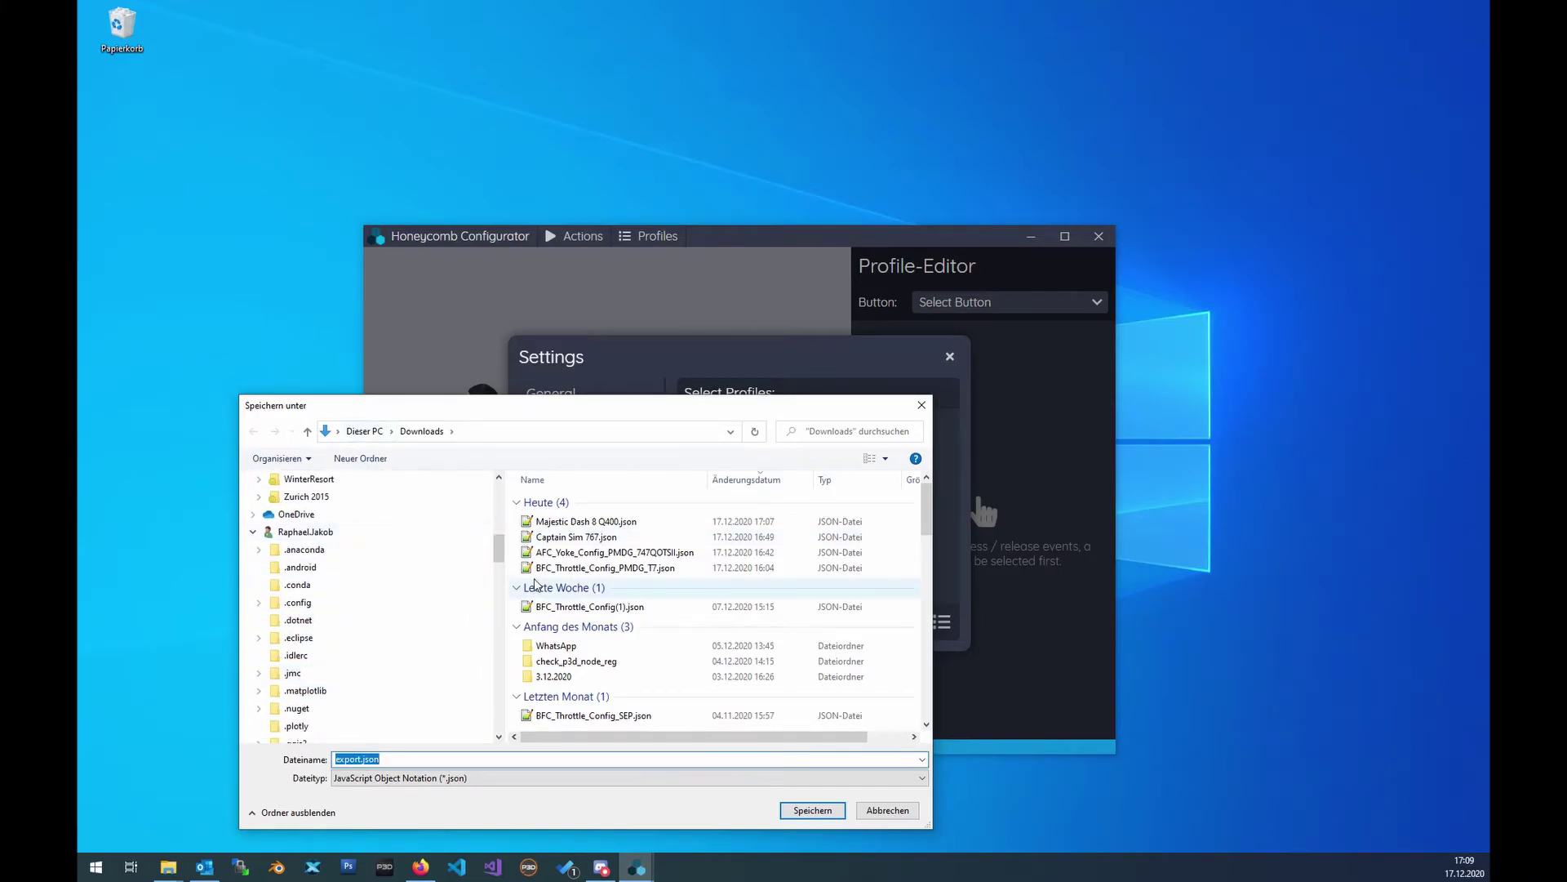
scroll(719, 587, down, 10)
scroll(337, 594, down, 6)
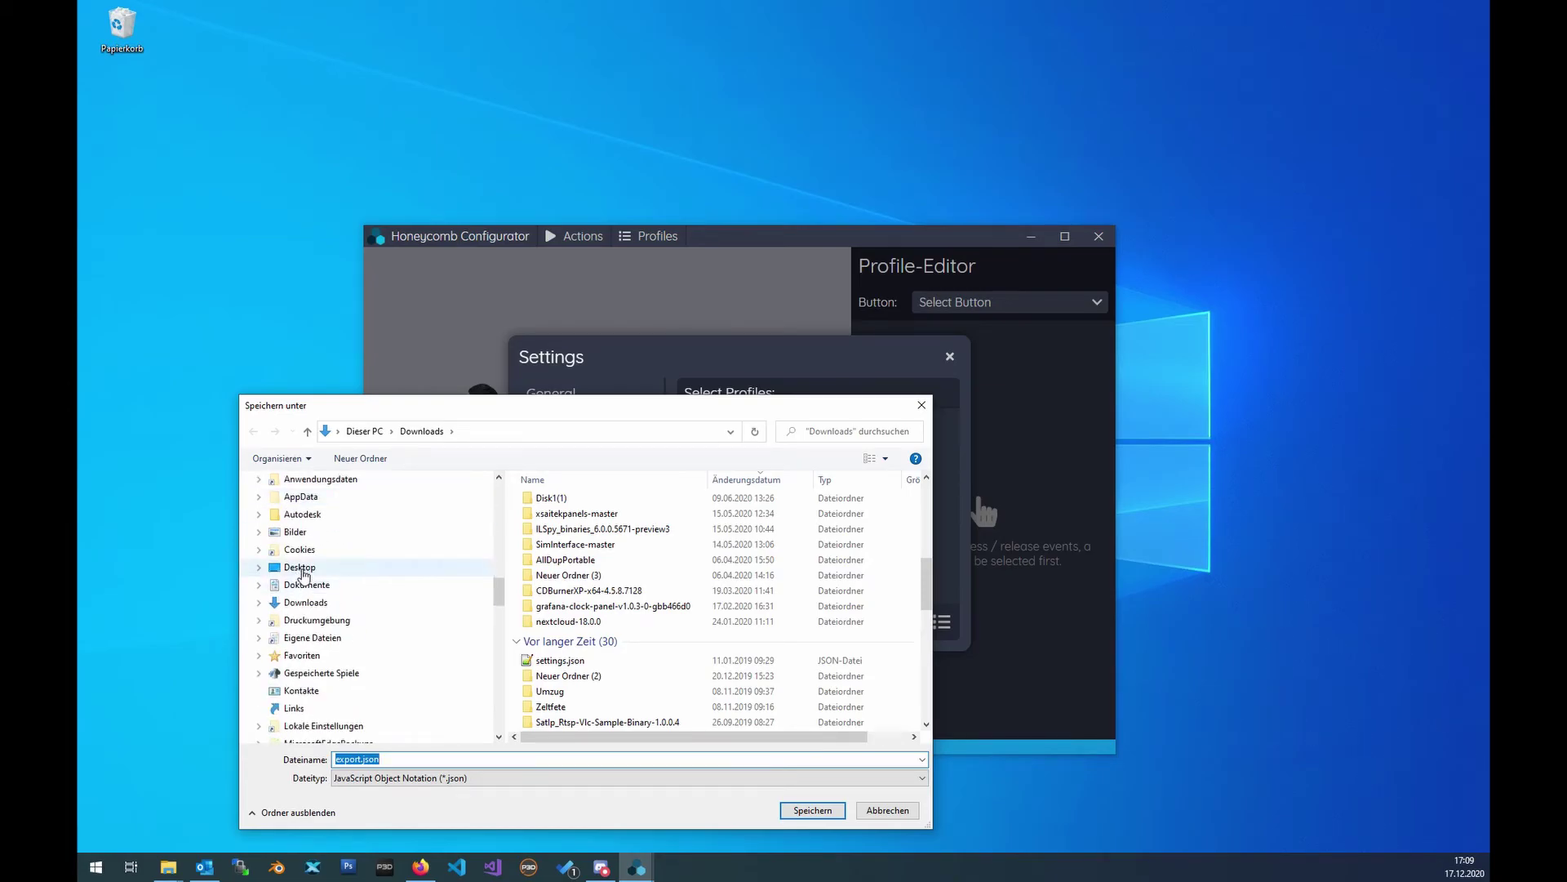
click(302, 567)
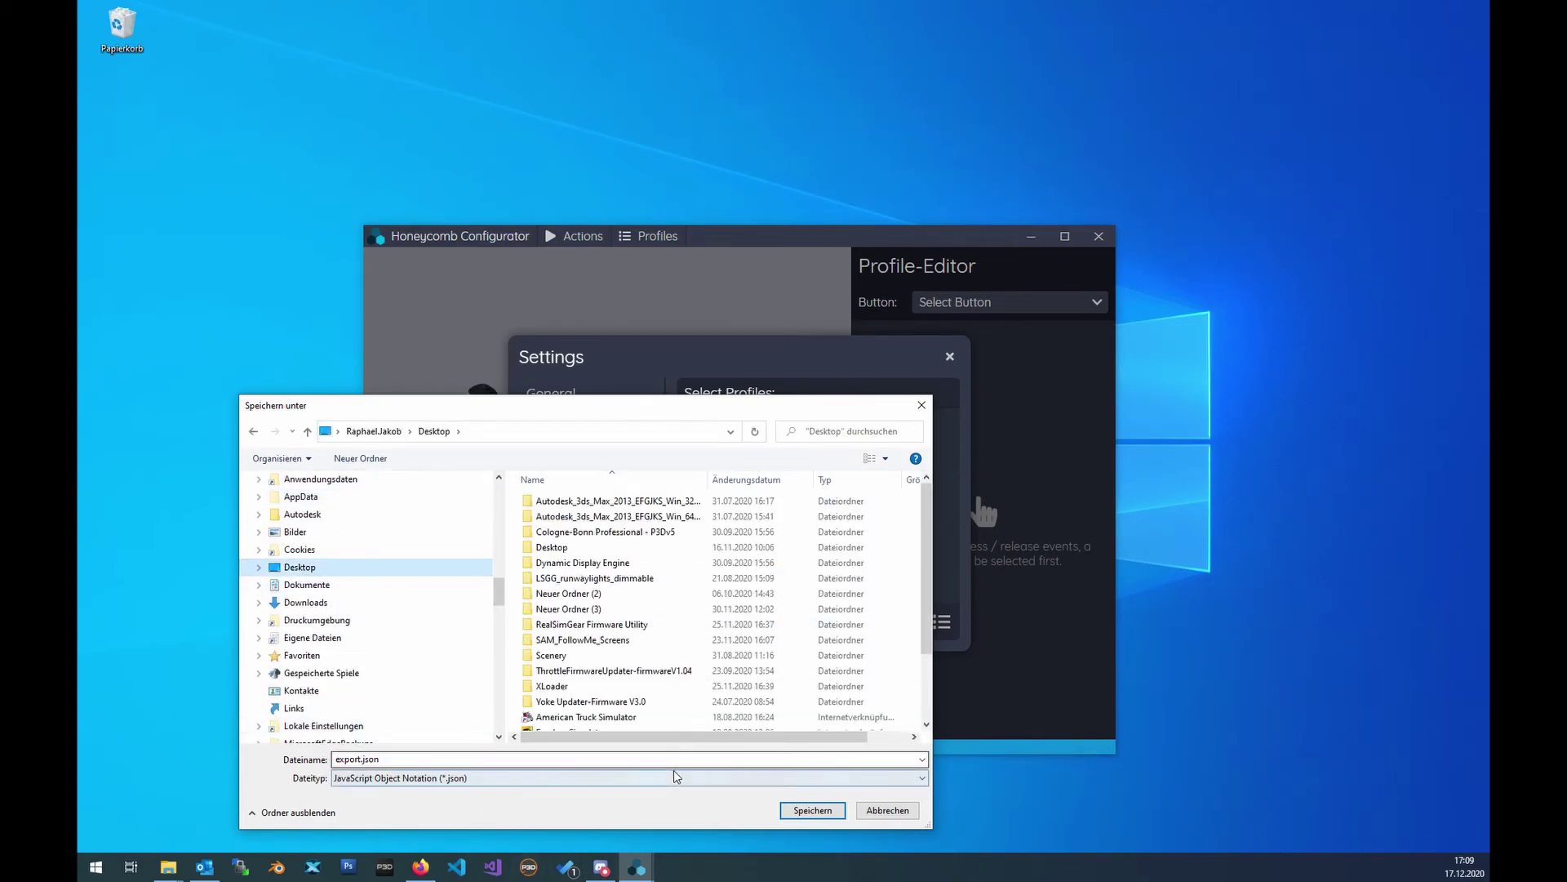
click(809, 810)
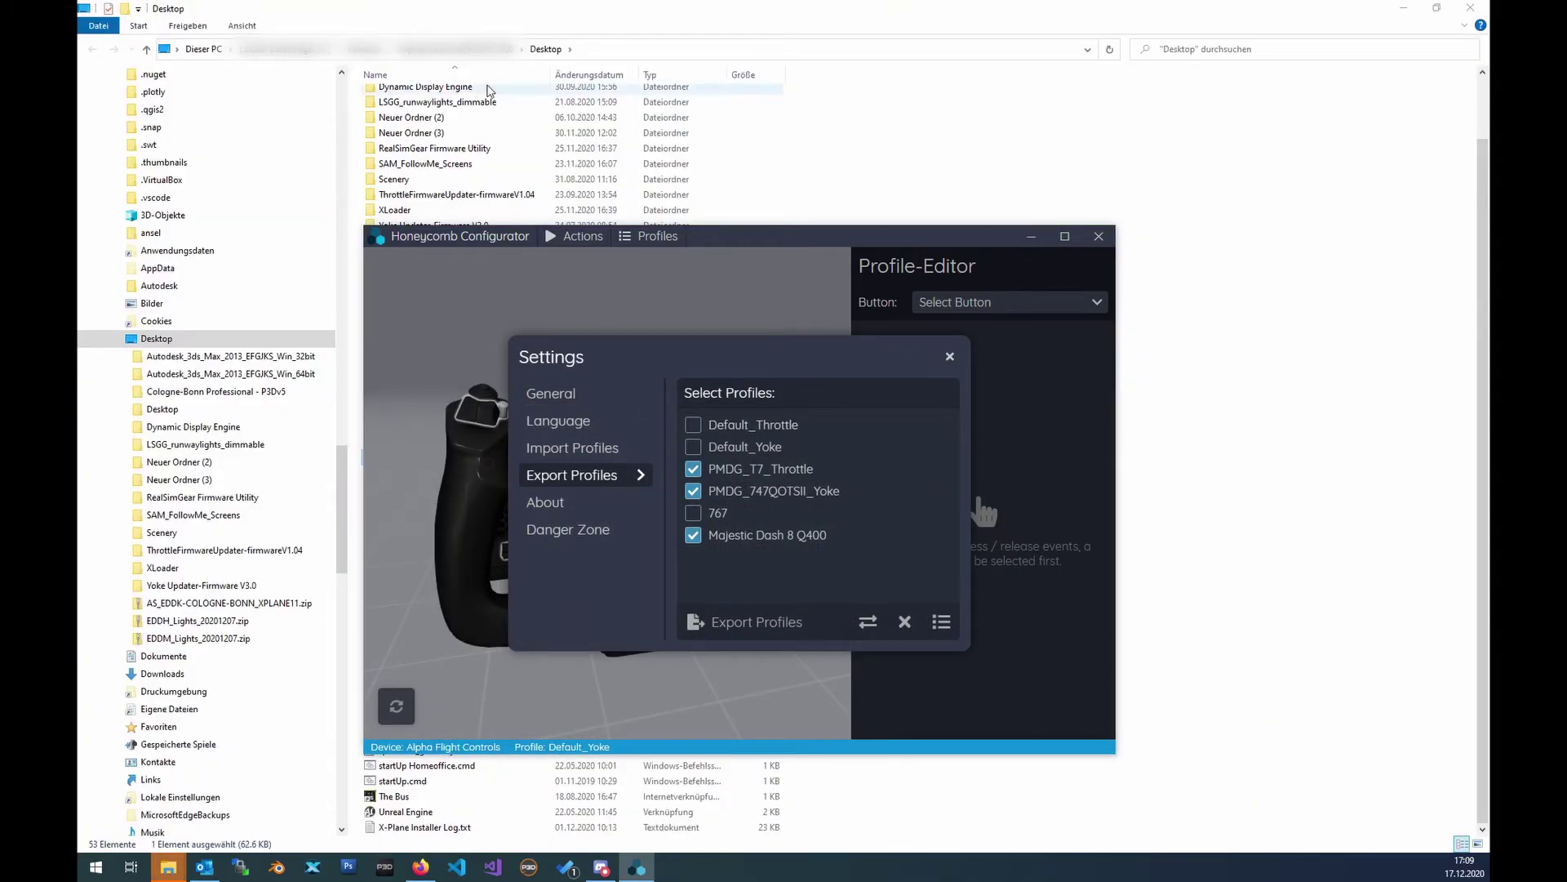
click(1479, 7)
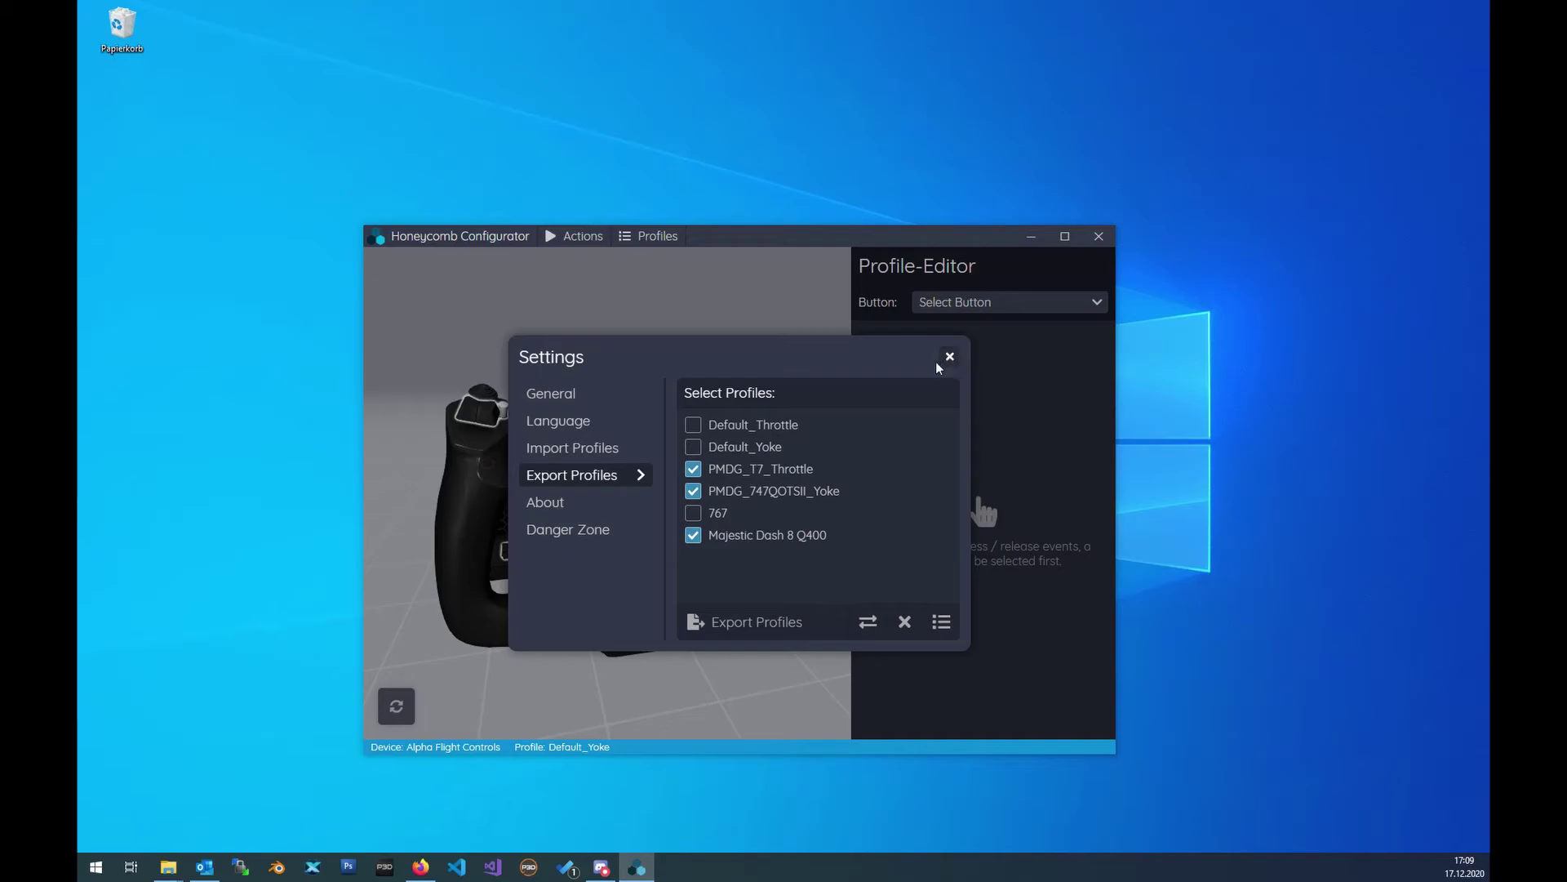
- Load export.json from the Desktop on the Import Profiles page to list its three profiles
click(562, 450)
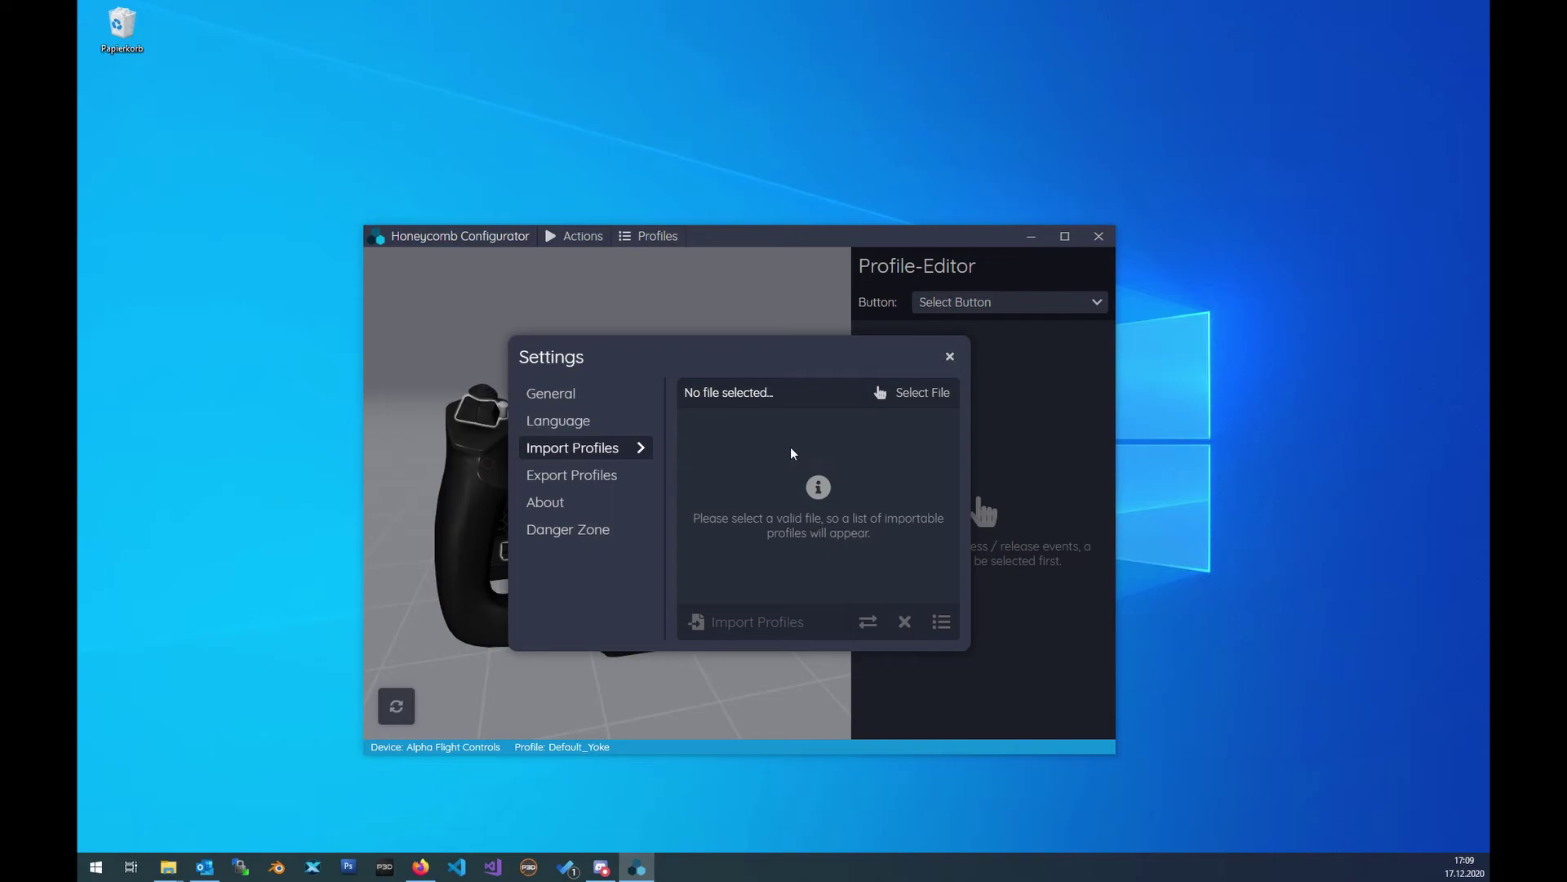
click(926, 396)
scroll(581, 686, down, 2)
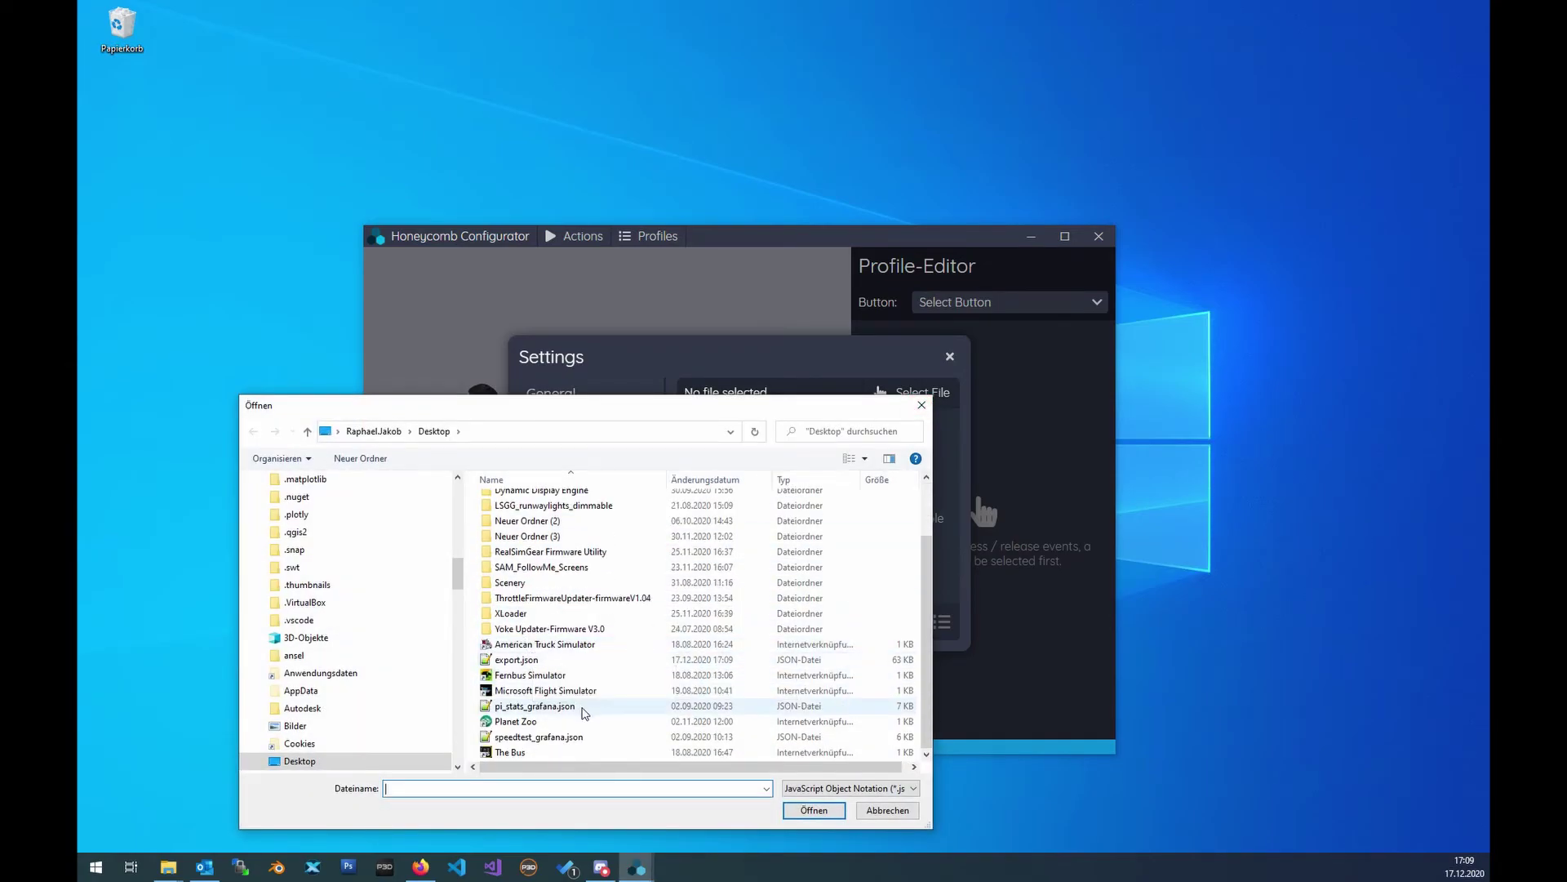
click(551, 664)
click(821, 810)
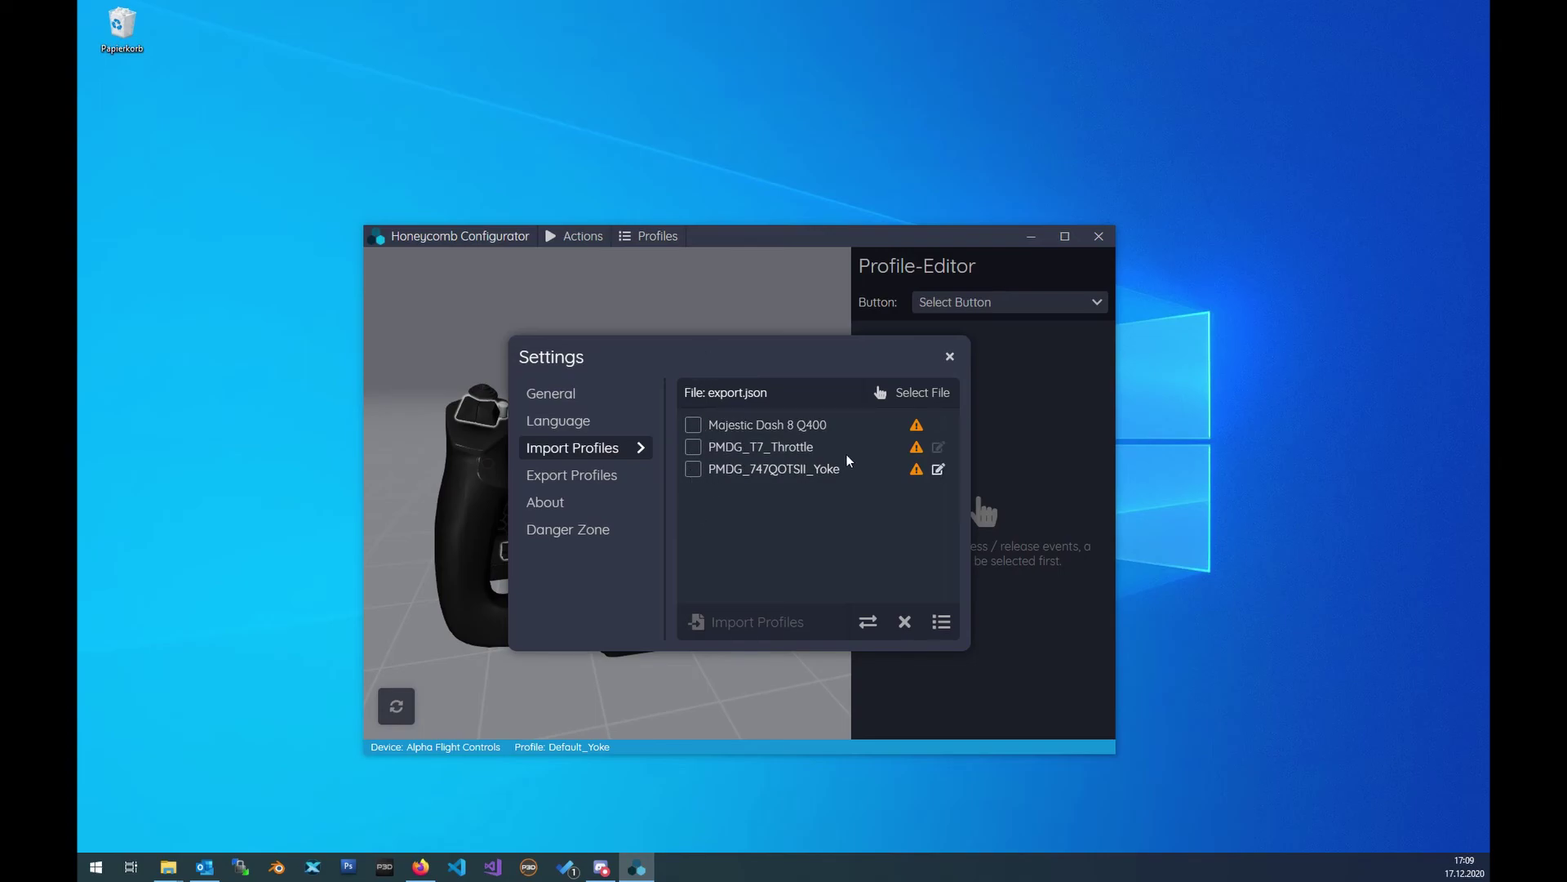
mouse_move(919, 432)
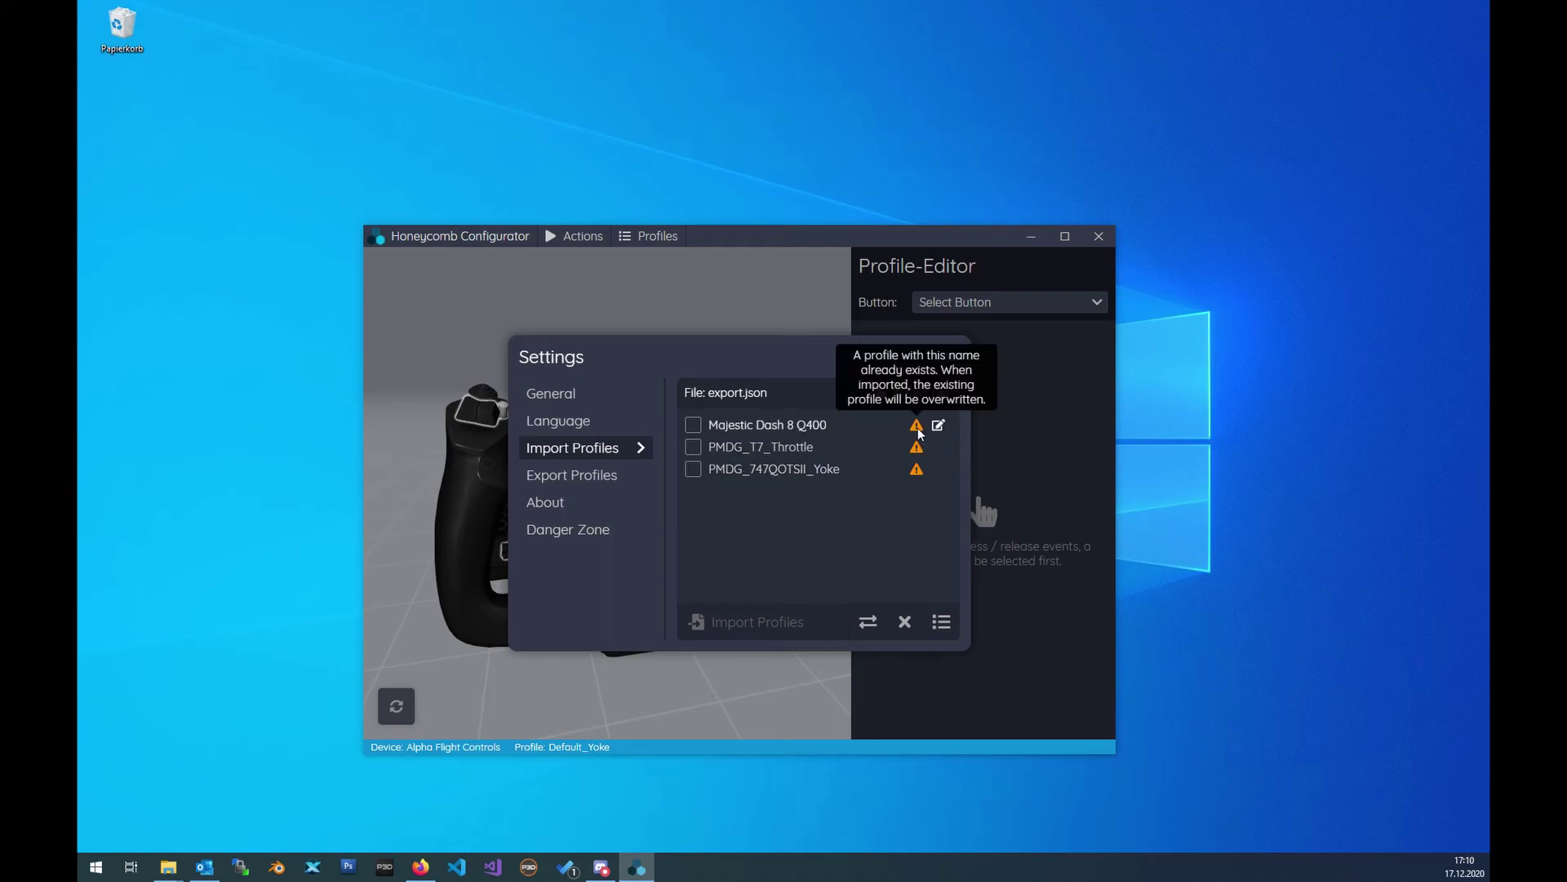